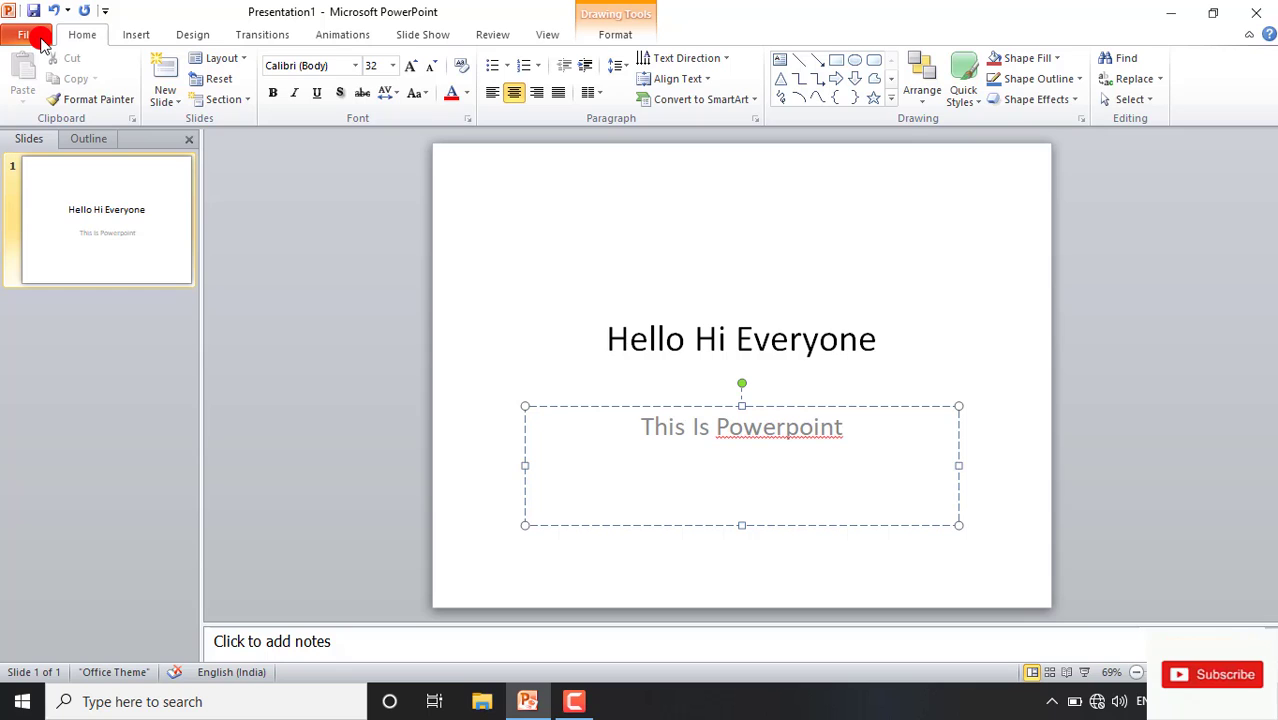
Show the File Info page for the unsaved 'Hello Hi Everyone' presentation
left_click(26, 35)
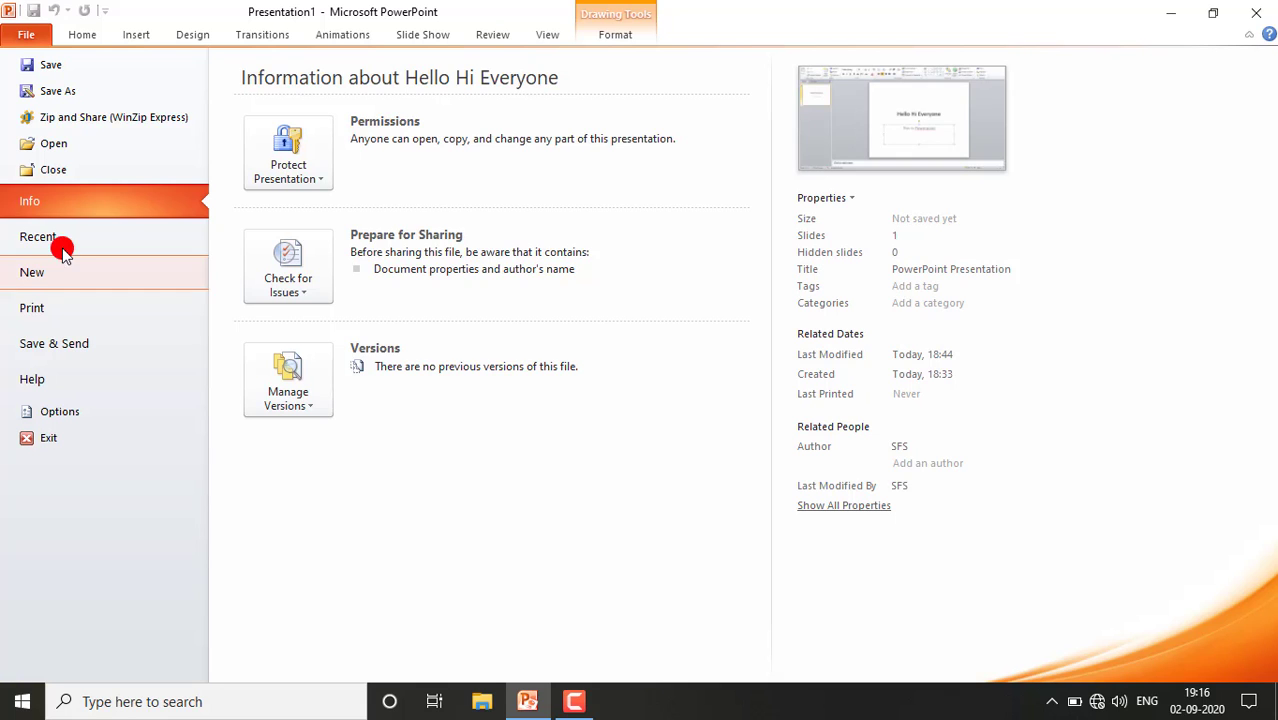
Leave Backstage and return to editing the 'Hello Hi Everyone' title slide
left_click(87, 37)
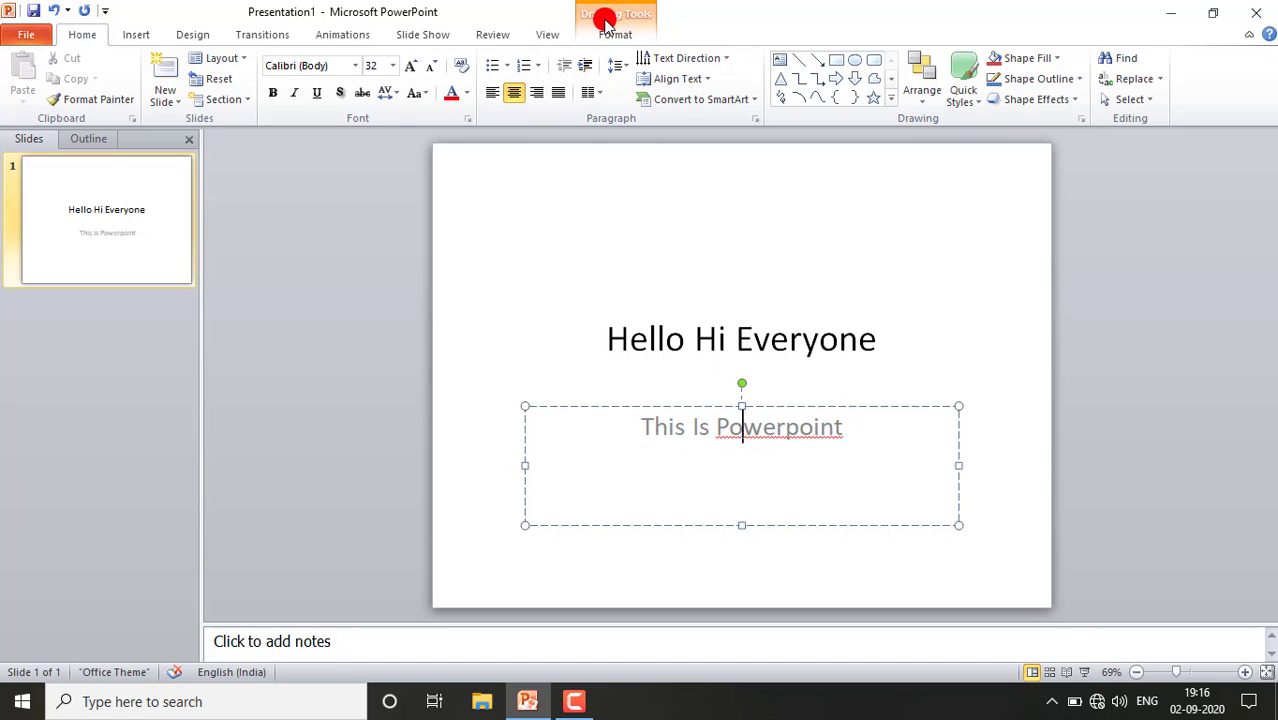
Deselect the subtitle box and return to the File Info page
left_click(573, 210)
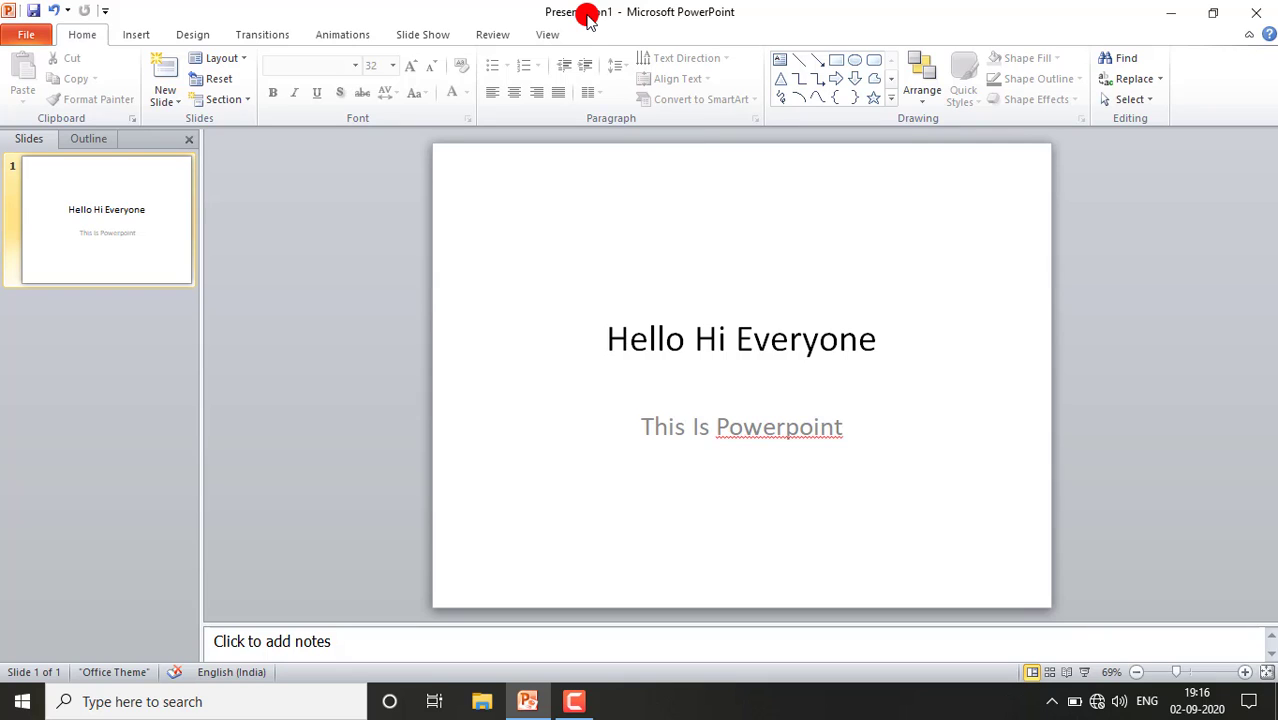
left_click(30, 35)
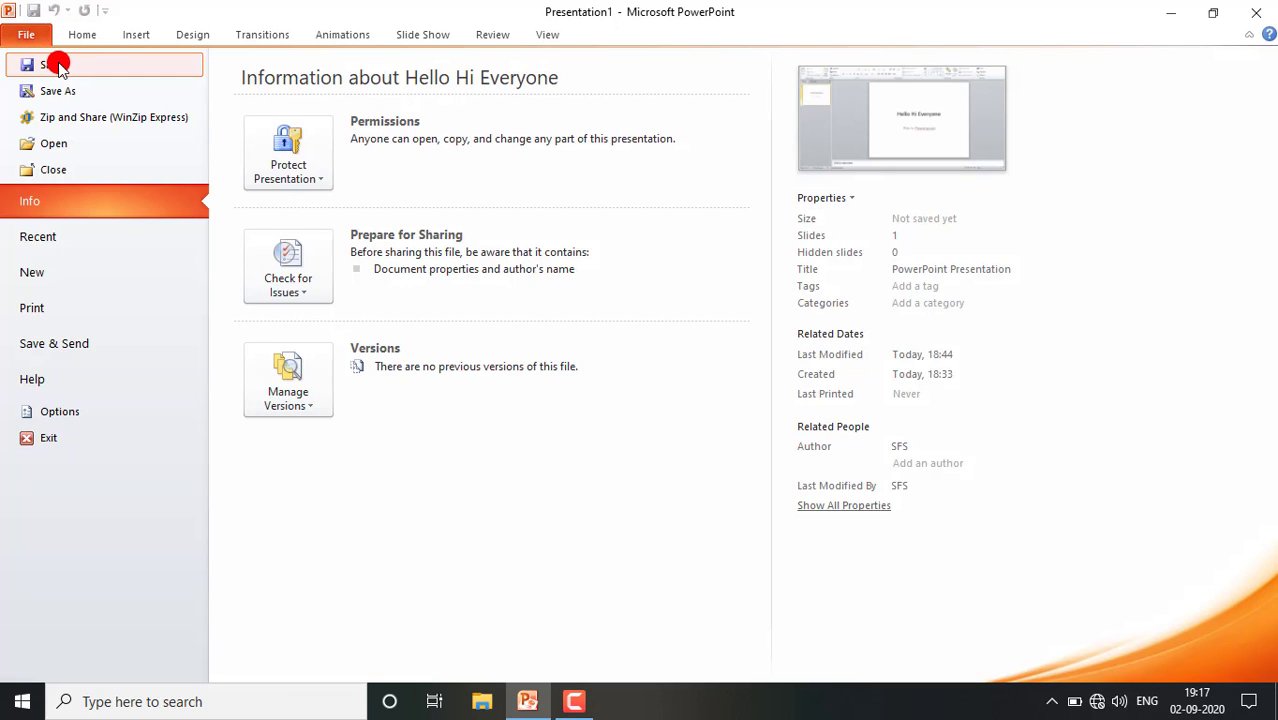
Begin saving to the Desktop as 'hello' and show the Save as type list
left_click(58, 64)
left_click_drag(491, 49, 533, 71)
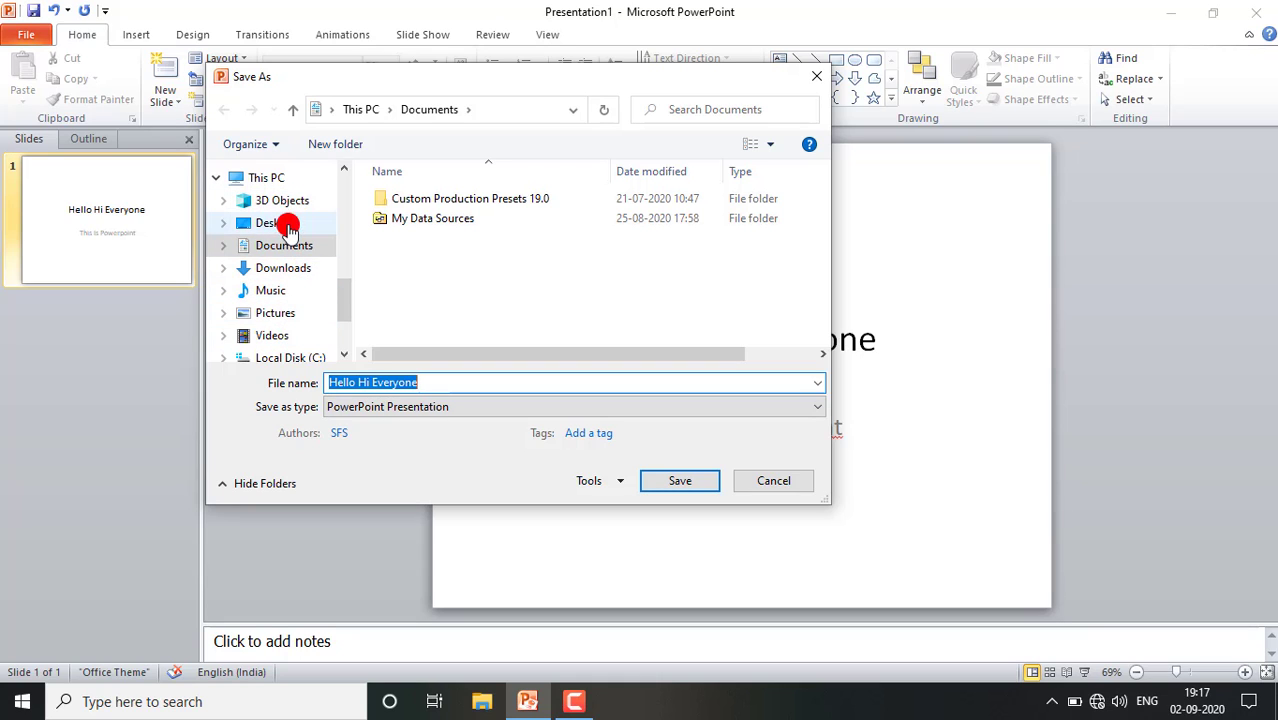
left_click_drag(343, 303, 347, 193)
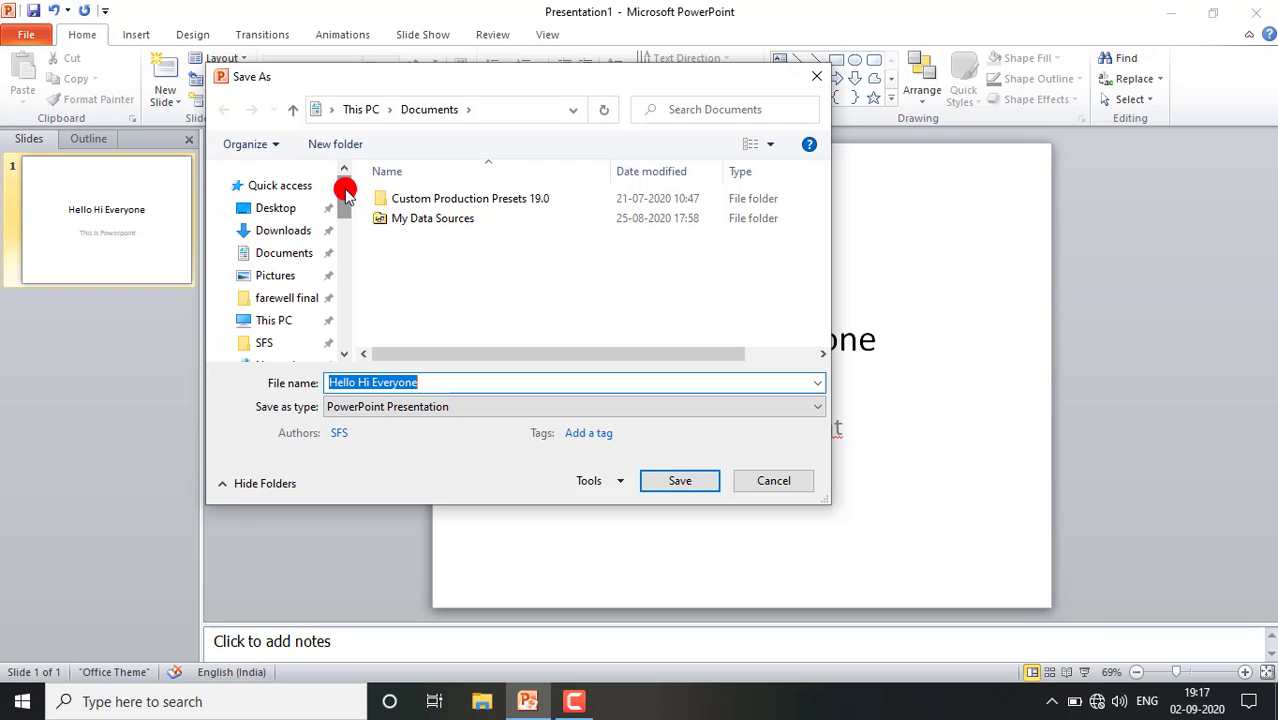
left_click(279, 210)
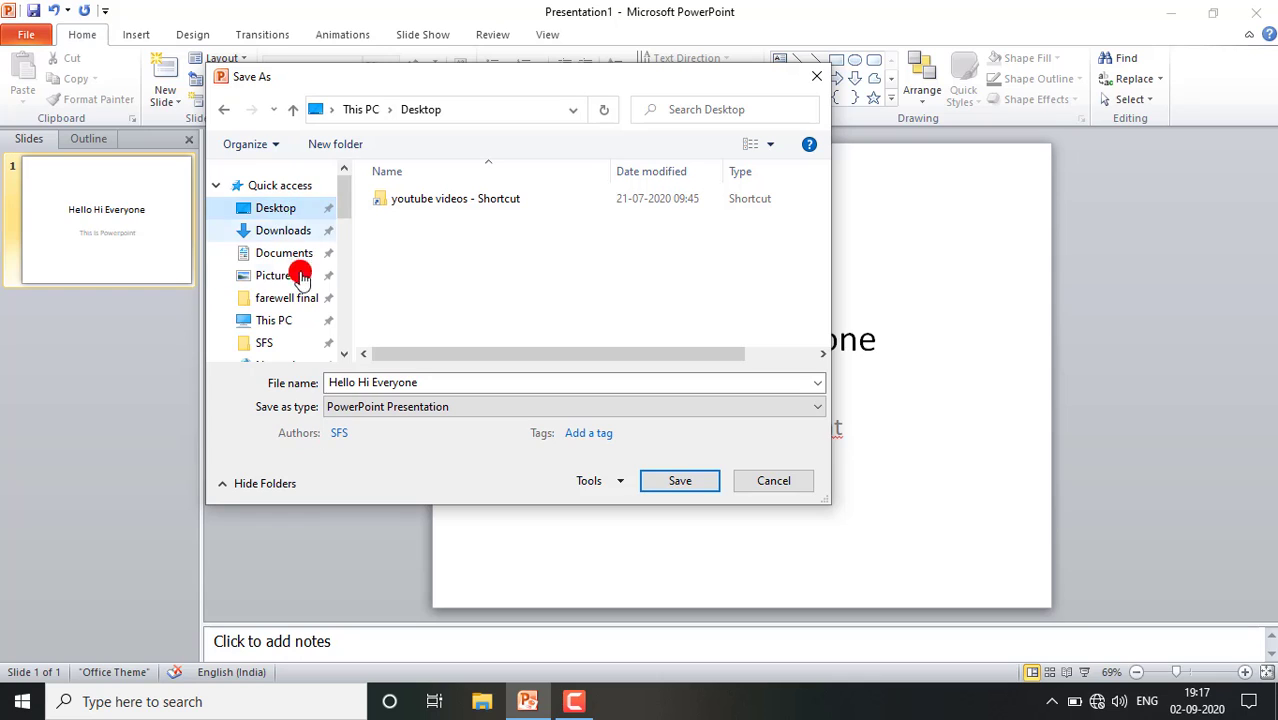
left_click(433, 387)
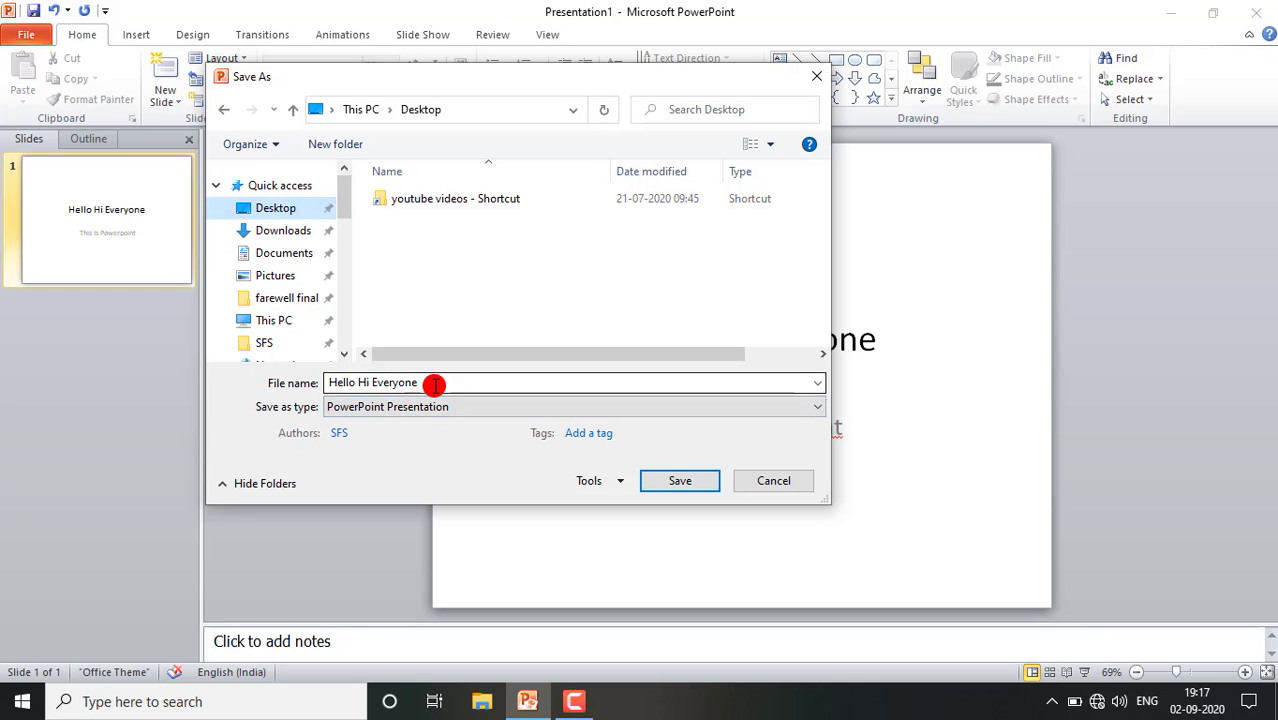
key("ctrl+a")
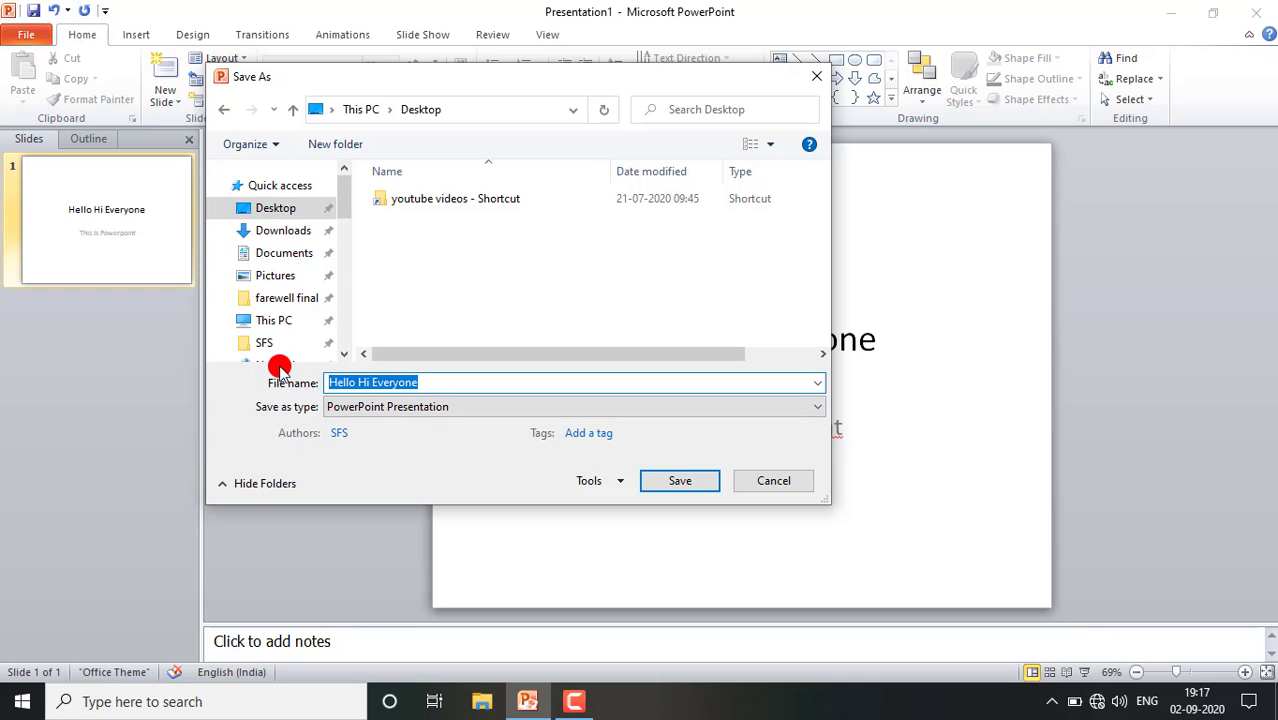
type("hello")
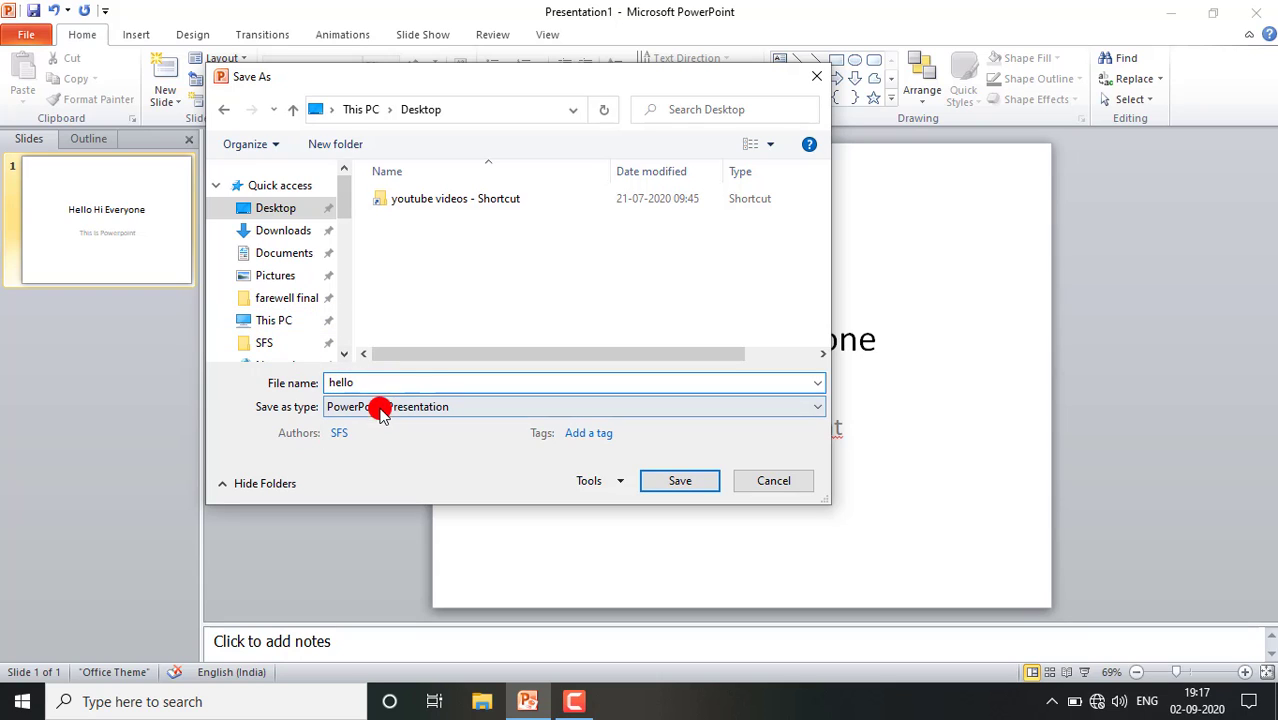
left_click(517, 407)
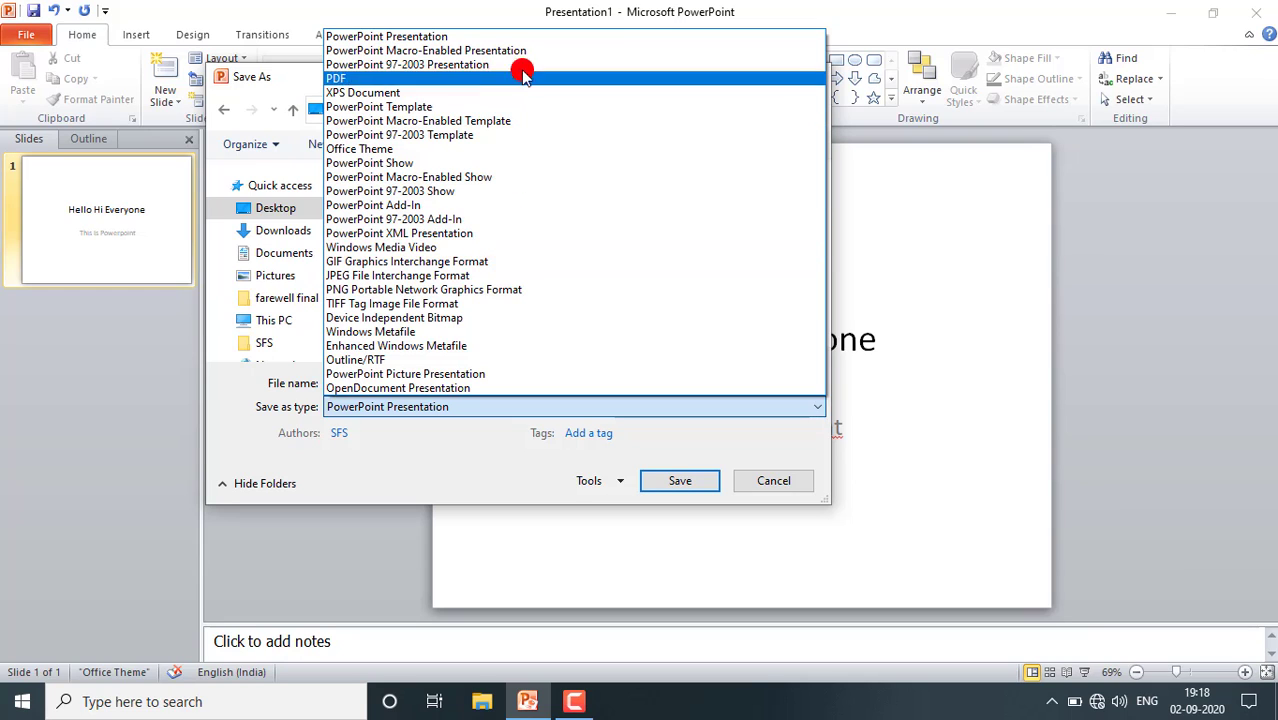
Save the file on the Desktop as hello.pptx in PowerPoint Presentation format
left_click(524, 36)
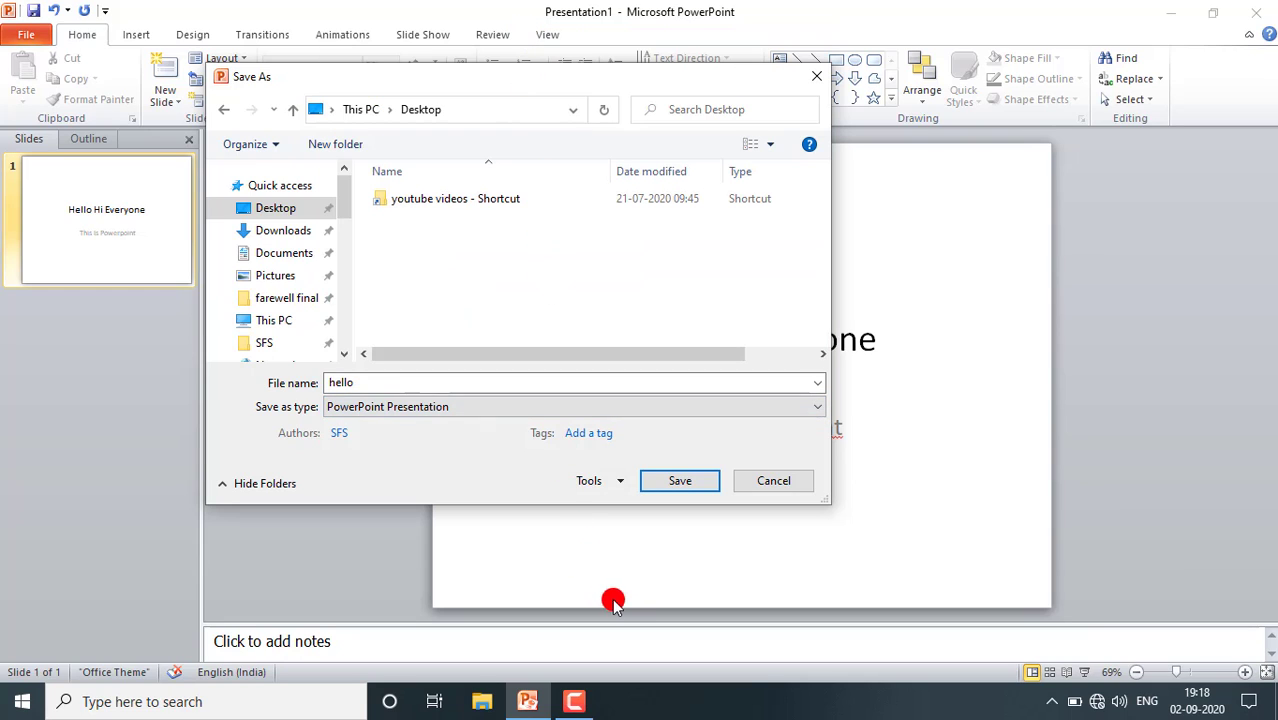
left_click(708, 488)
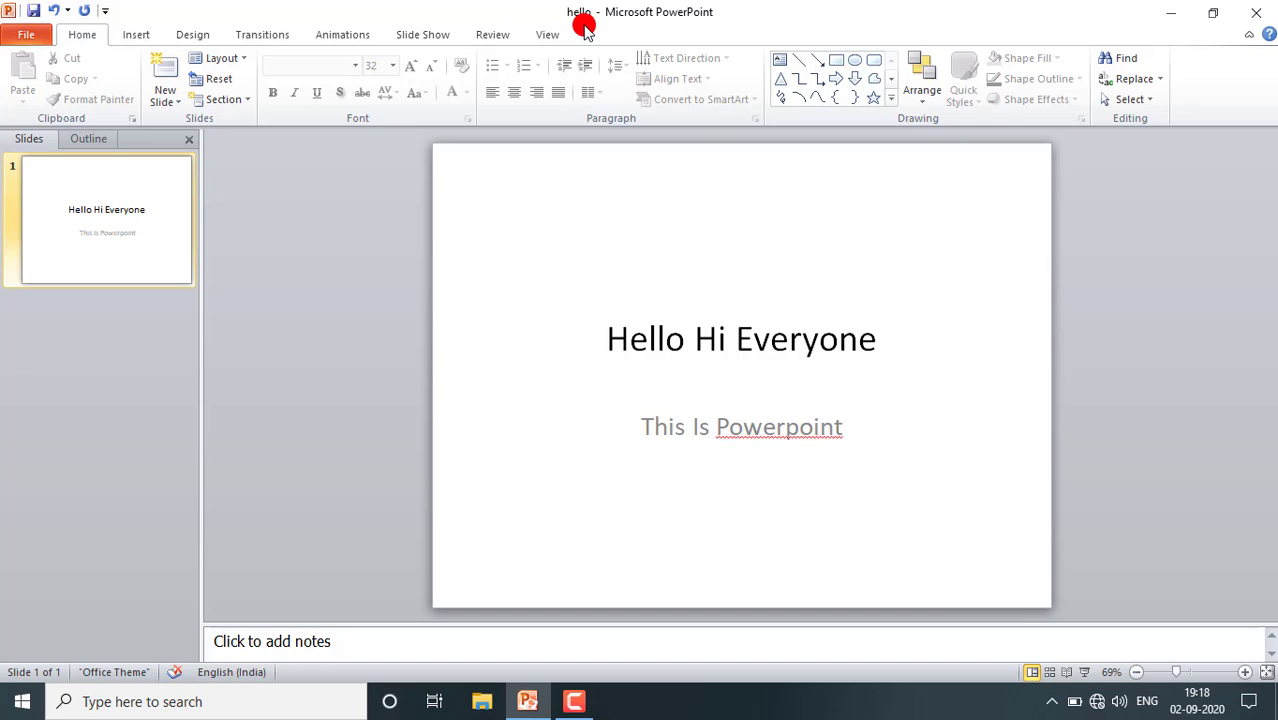
left_click(1180, 20)
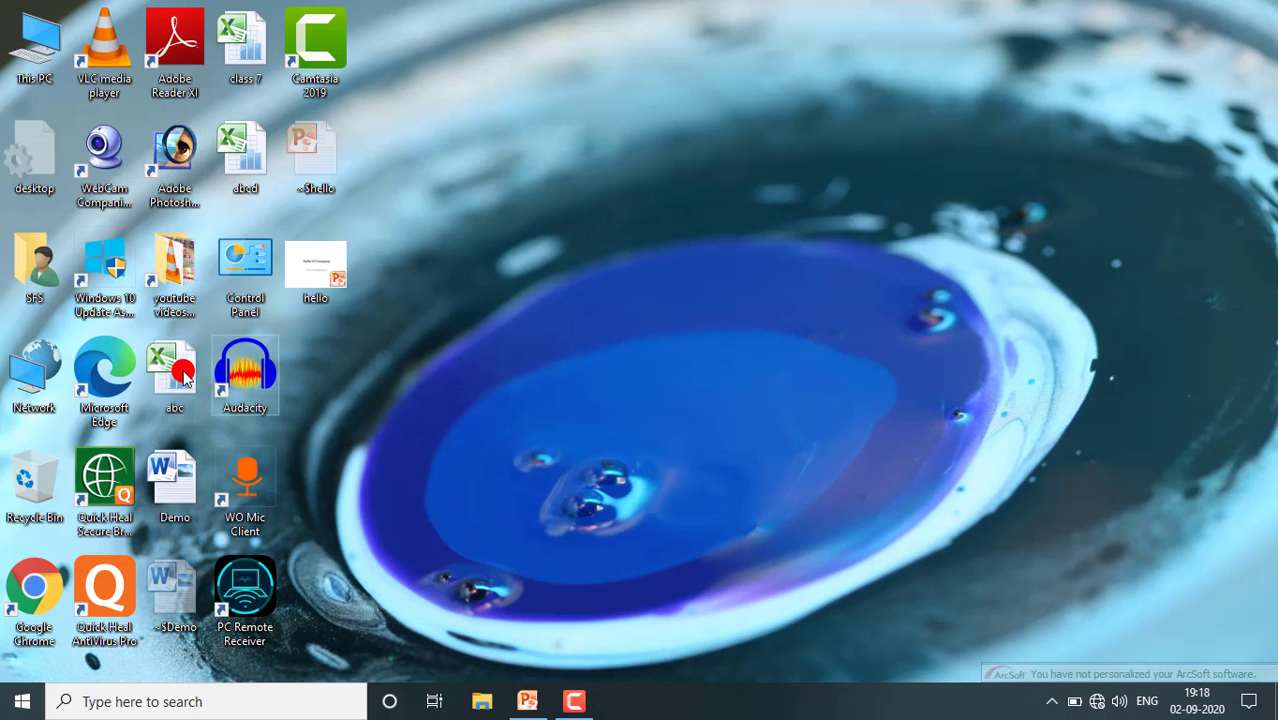
double_click(303, 272)
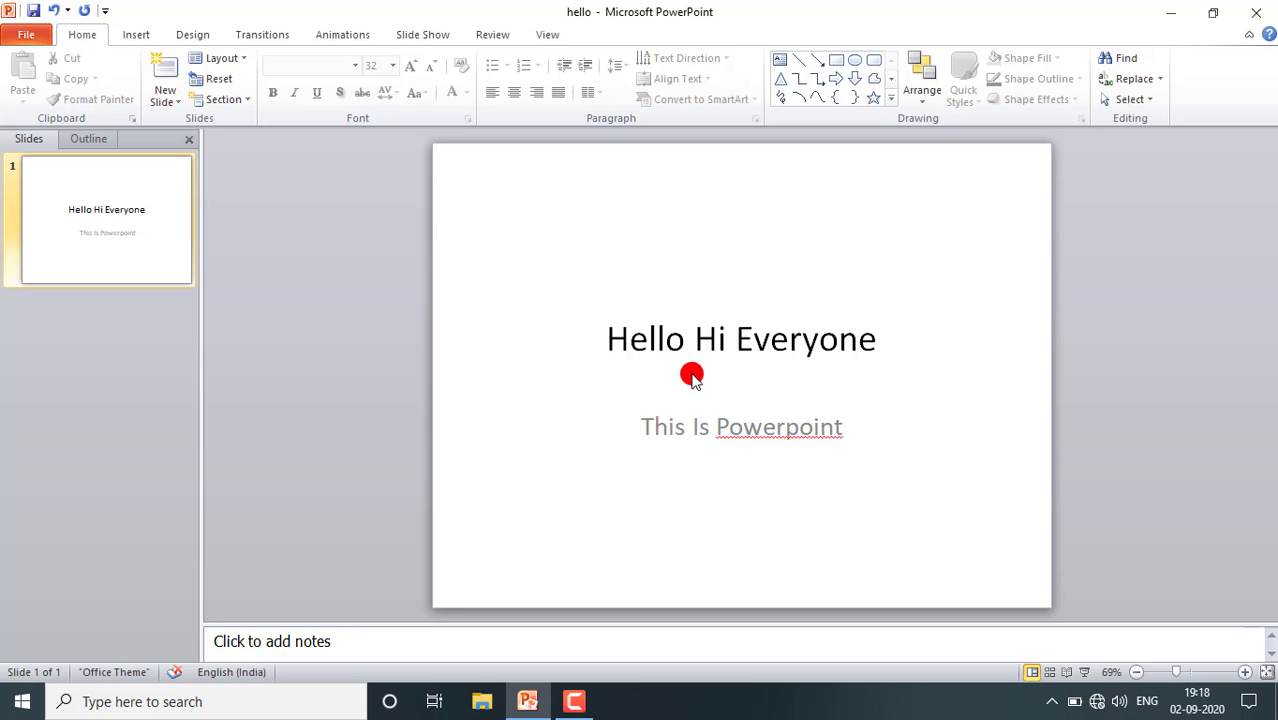
left_click(694, 341)
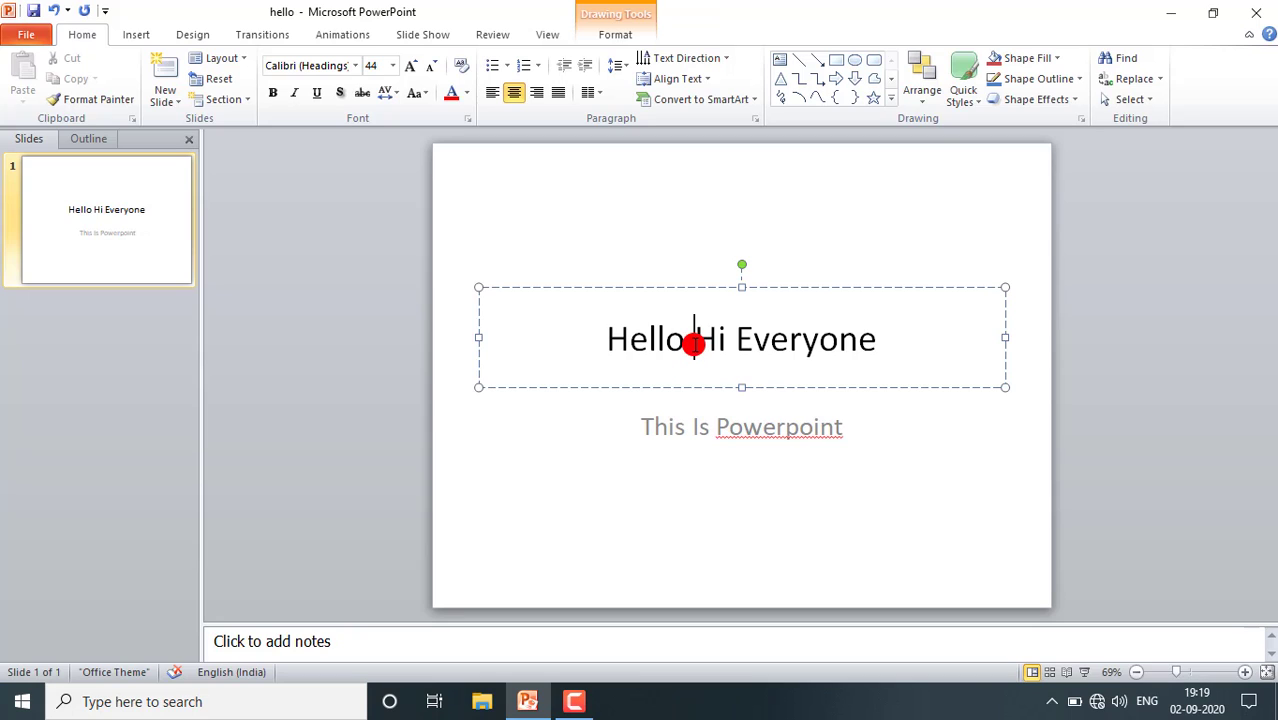
Append 'presentation' so the subtitle reads 'This Is Powerpoint presentation'
left_click(673, 432)
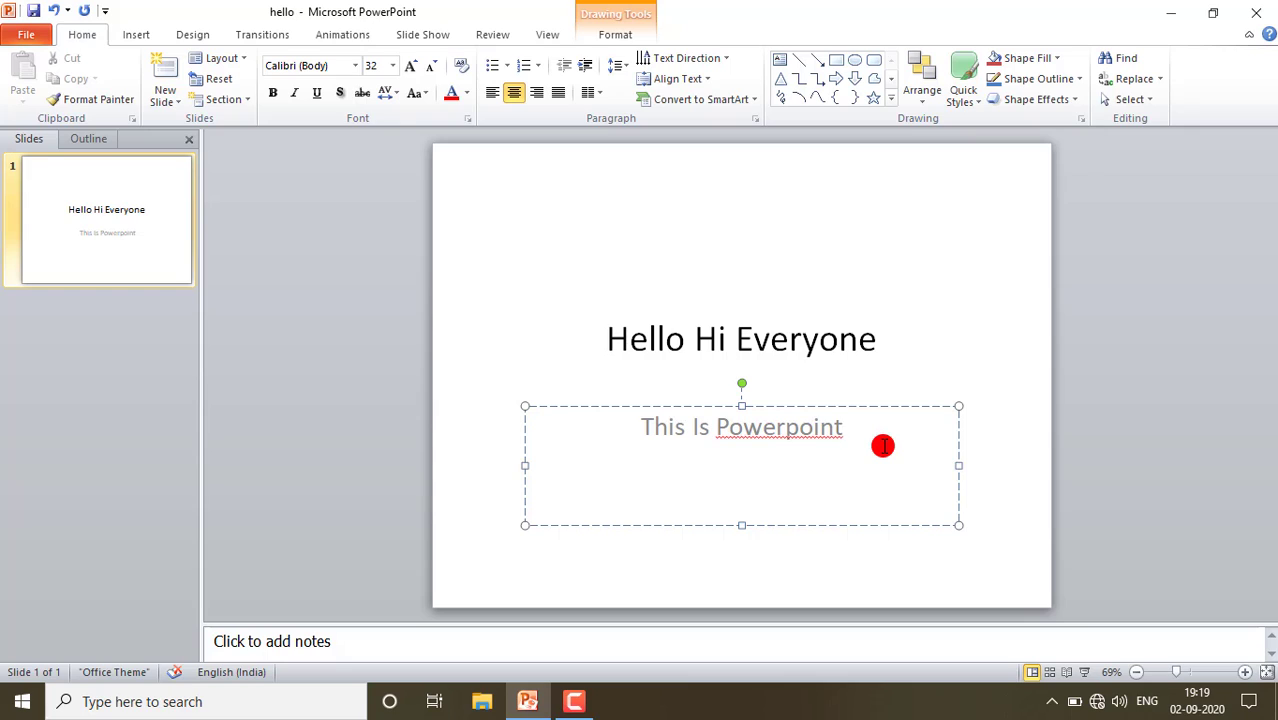
type("prese")
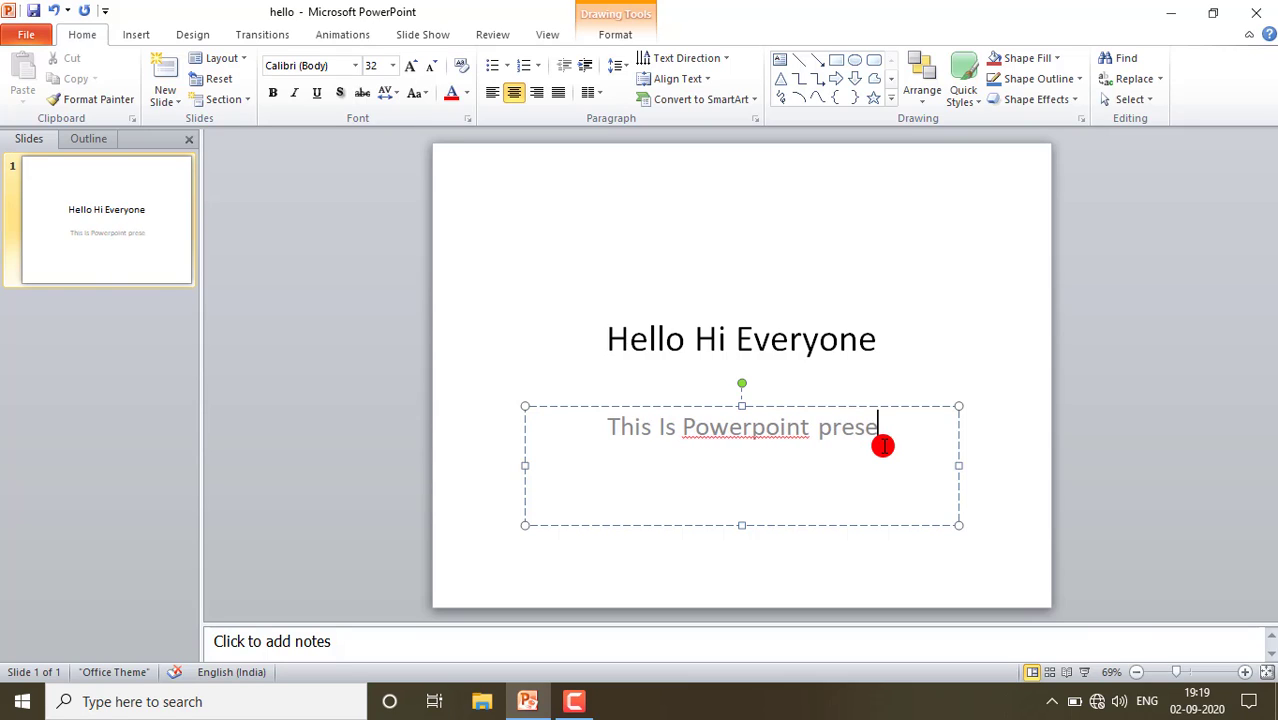
type("ntation")
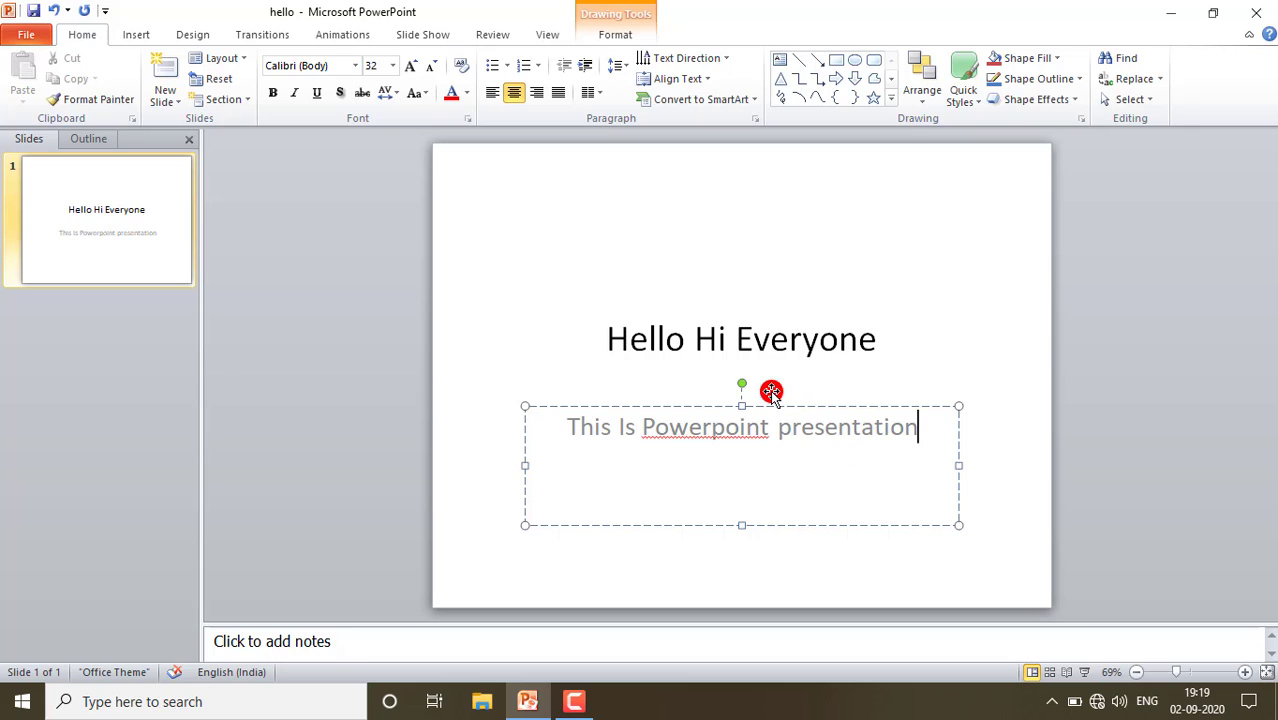
left_click(25, 30)
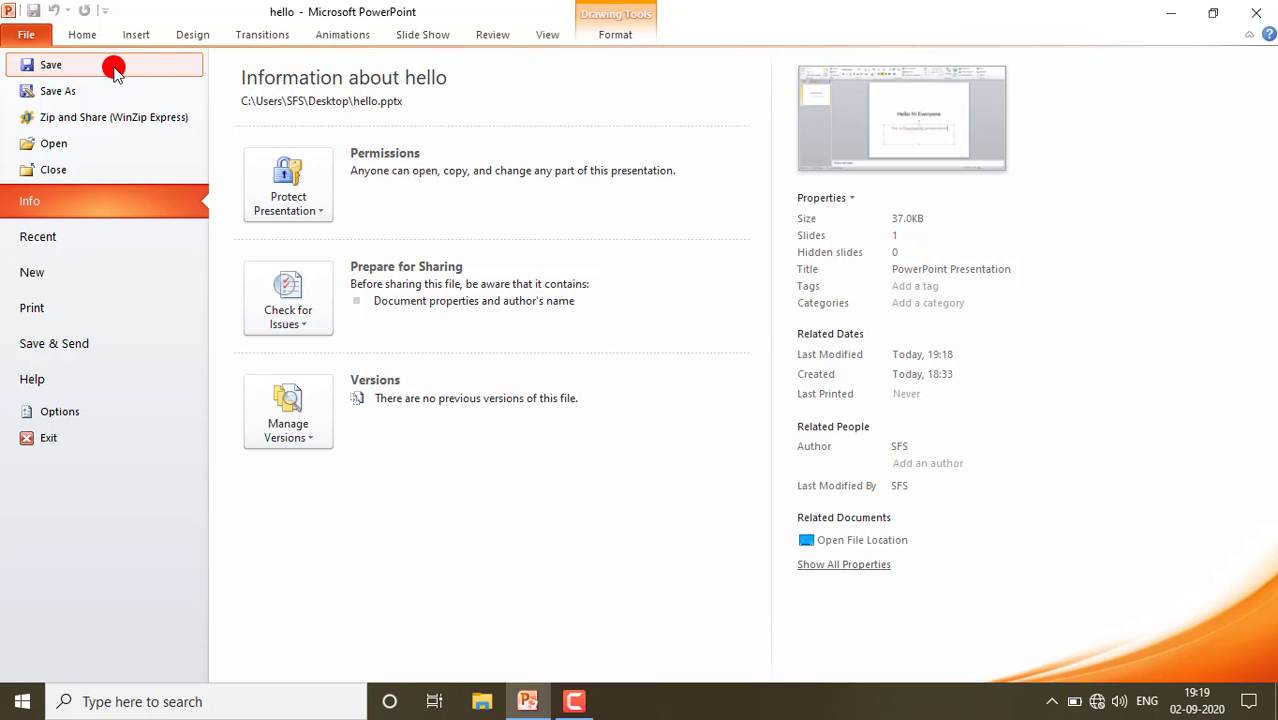
Save the subtitle edit into hello, then save a Desktop copy named 'hello 5'
left_click(113, 67)
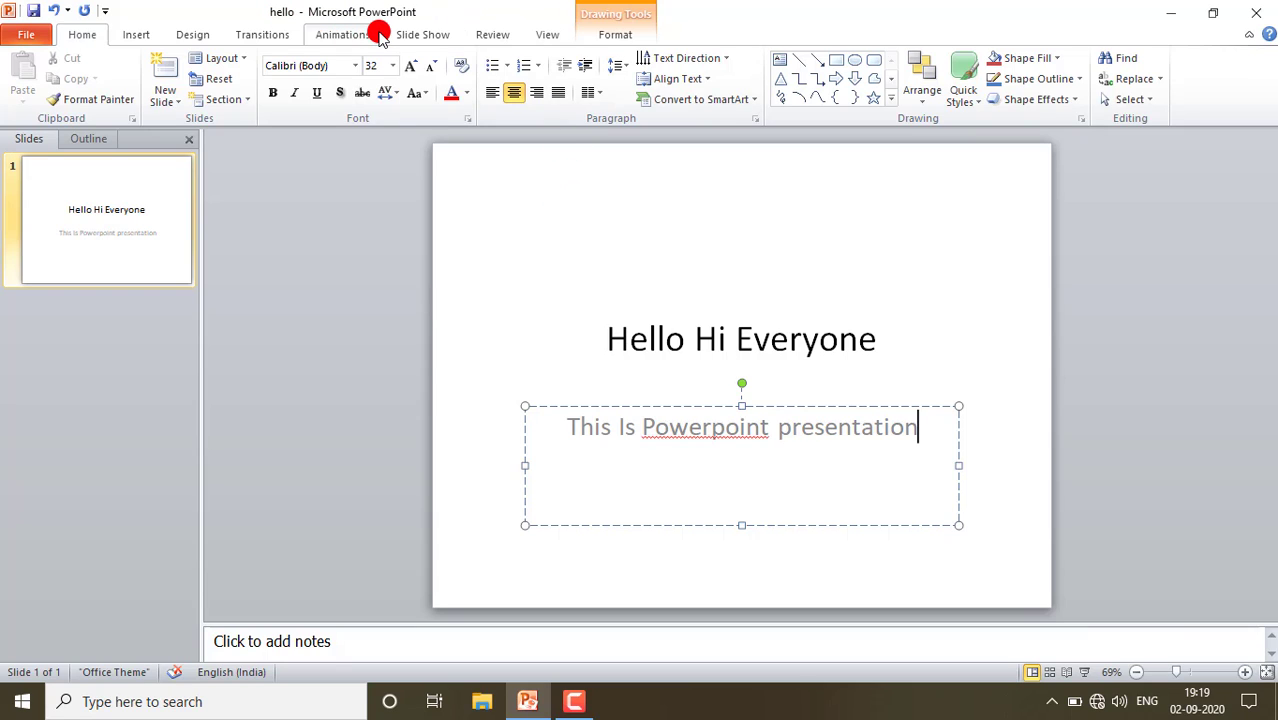
left_click(26, 34)
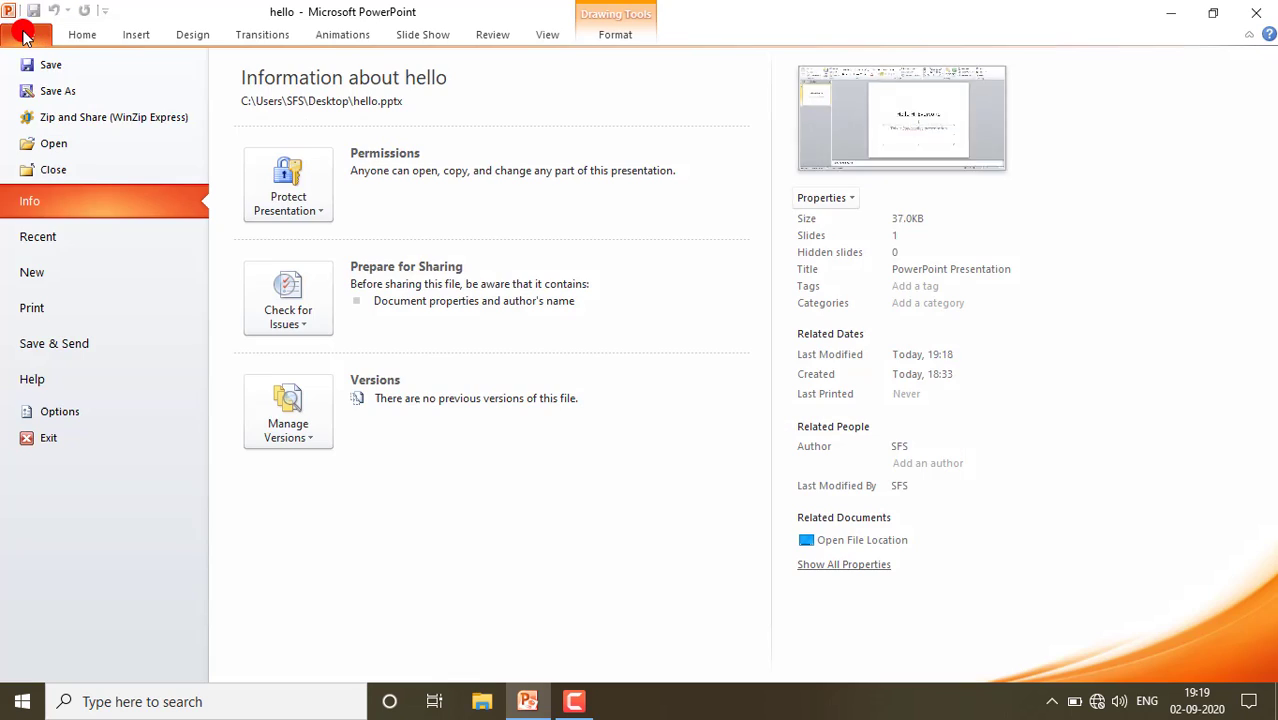
left_click(73, 90)
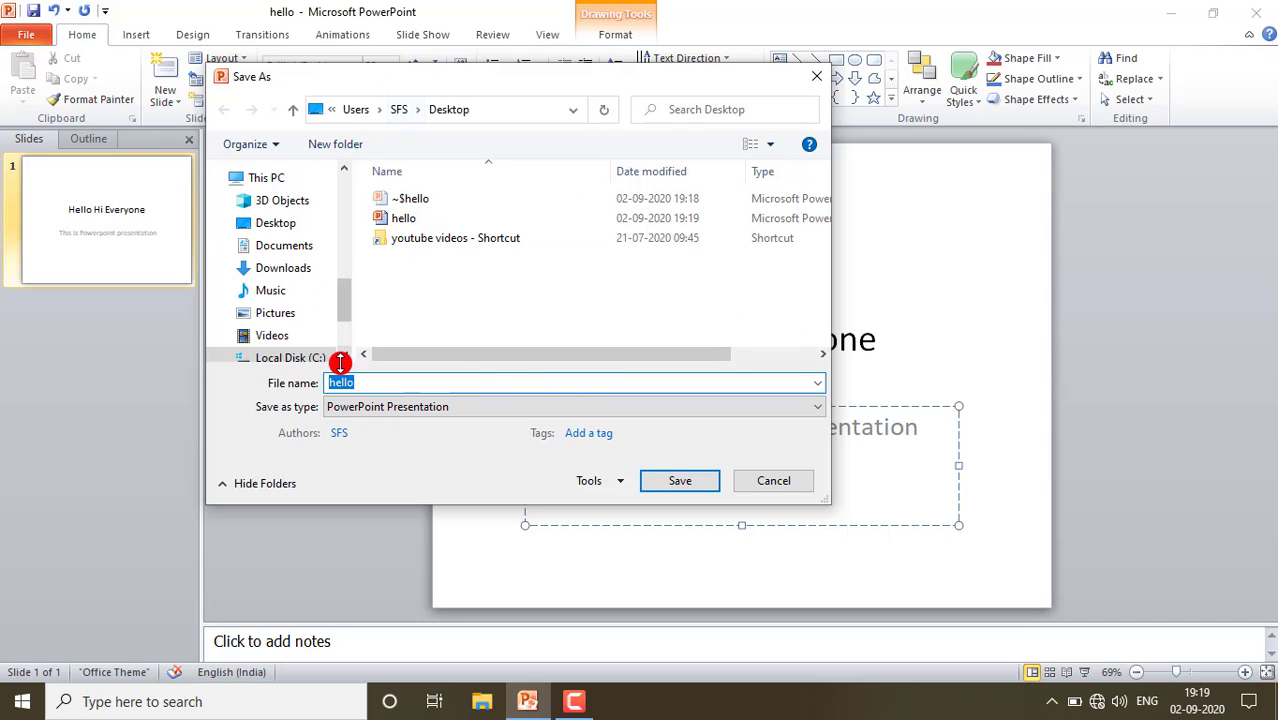
left_click(362, 386)
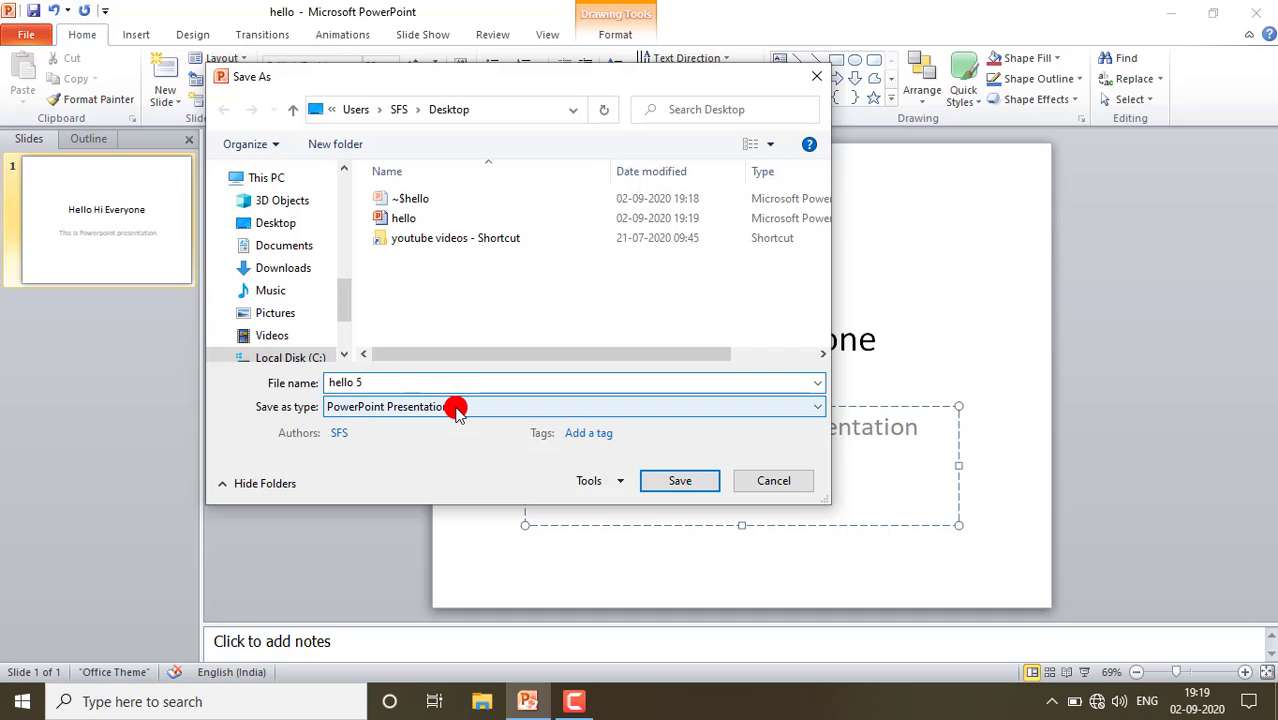
left_click_drag(339, 297, 273, 200)
left_click(270, 205)
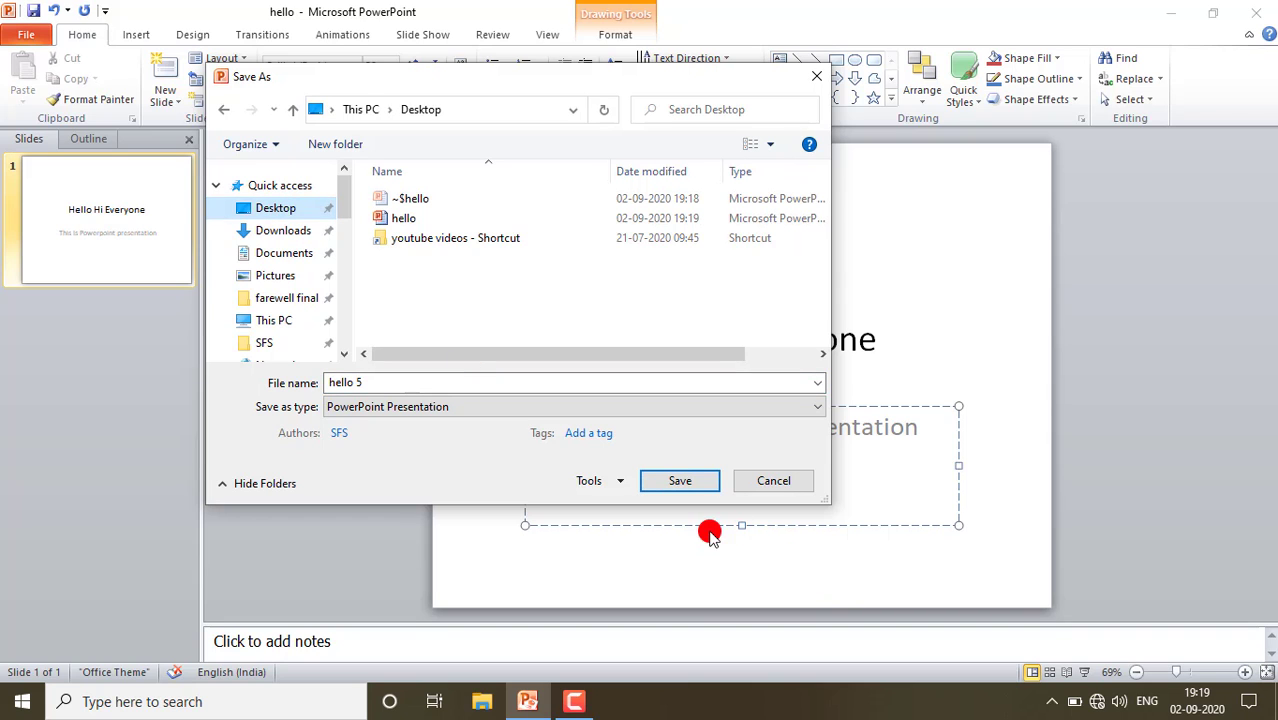
left_click(683, 490)
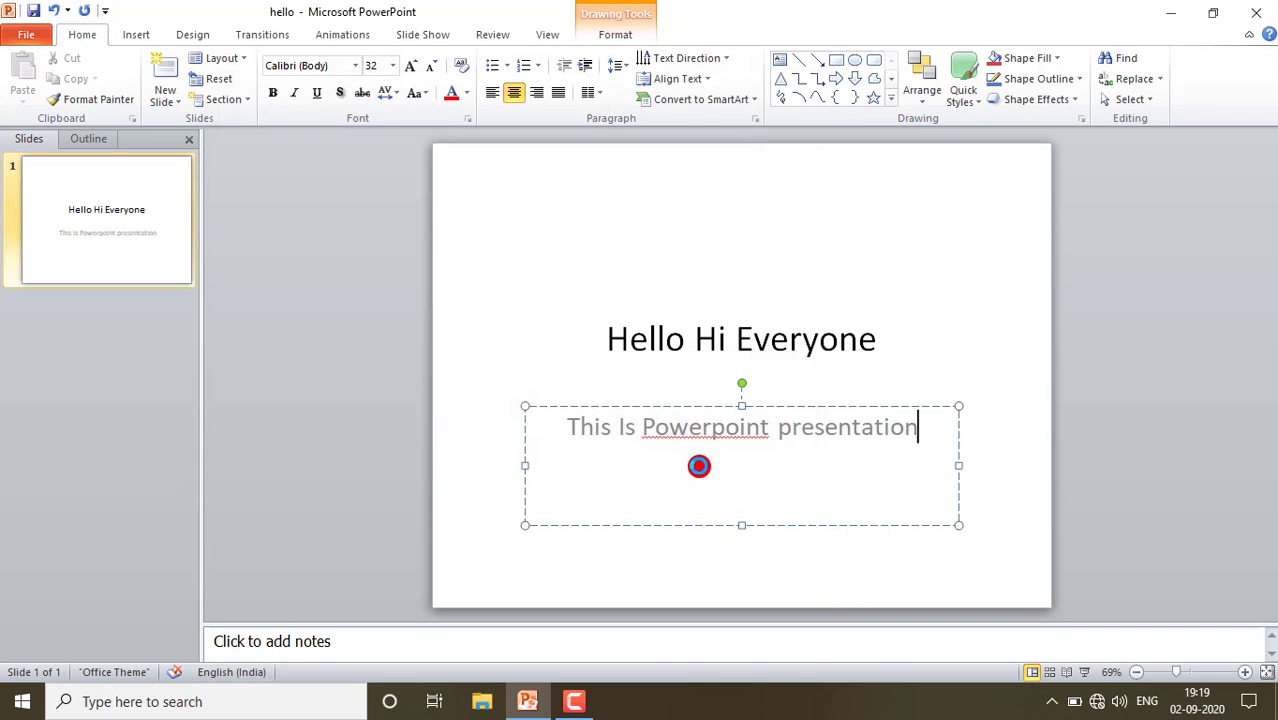
left_click(1181, 21)
left_click(1183, 20)
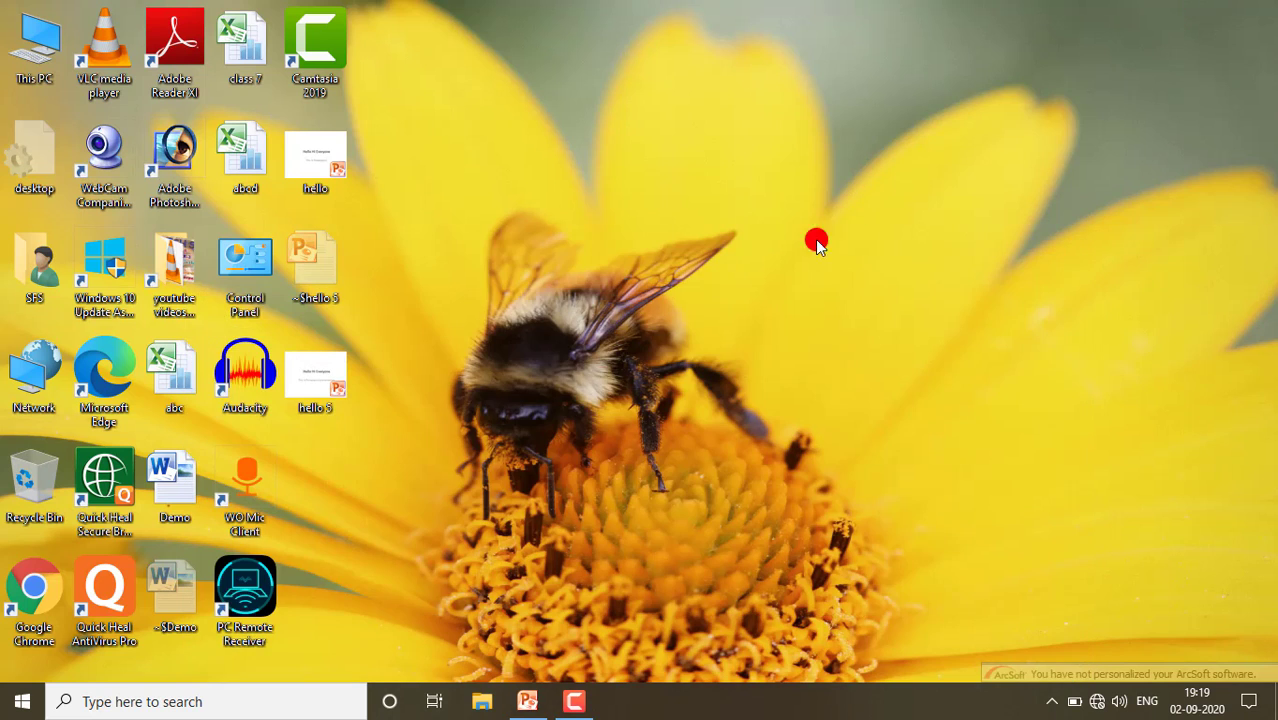
left_click(325, 175)
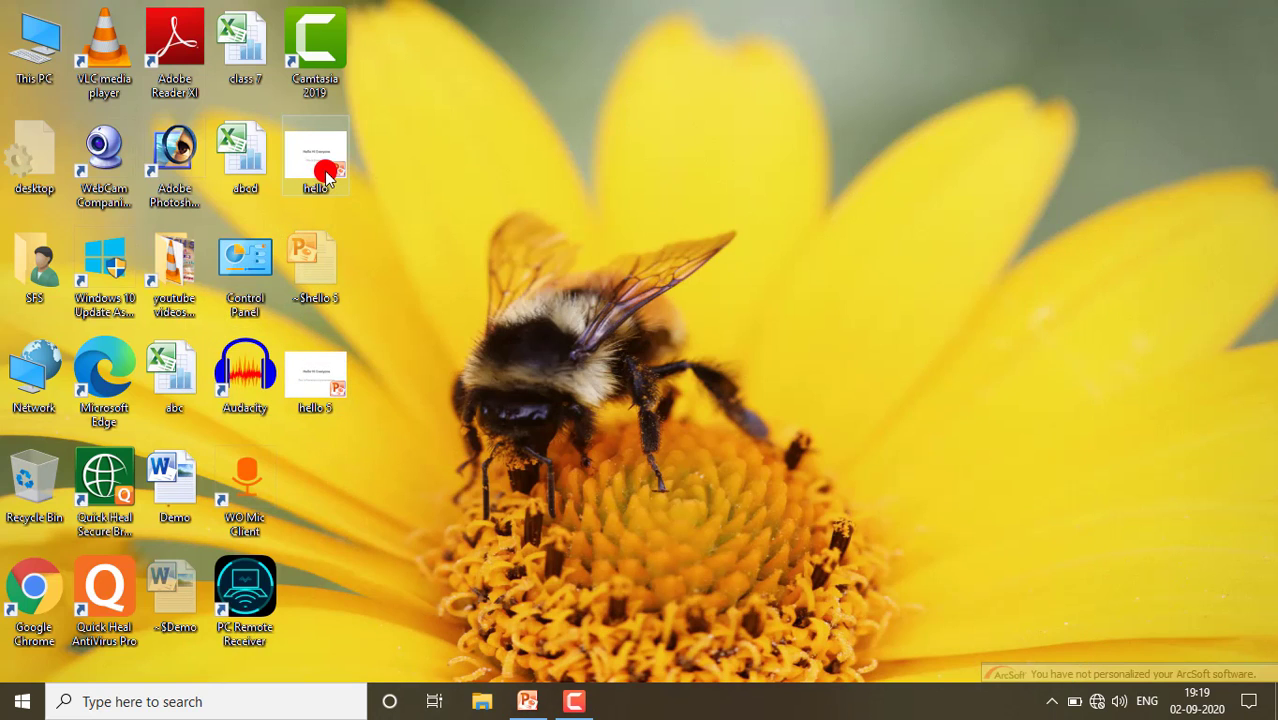
left_click(307, 393)
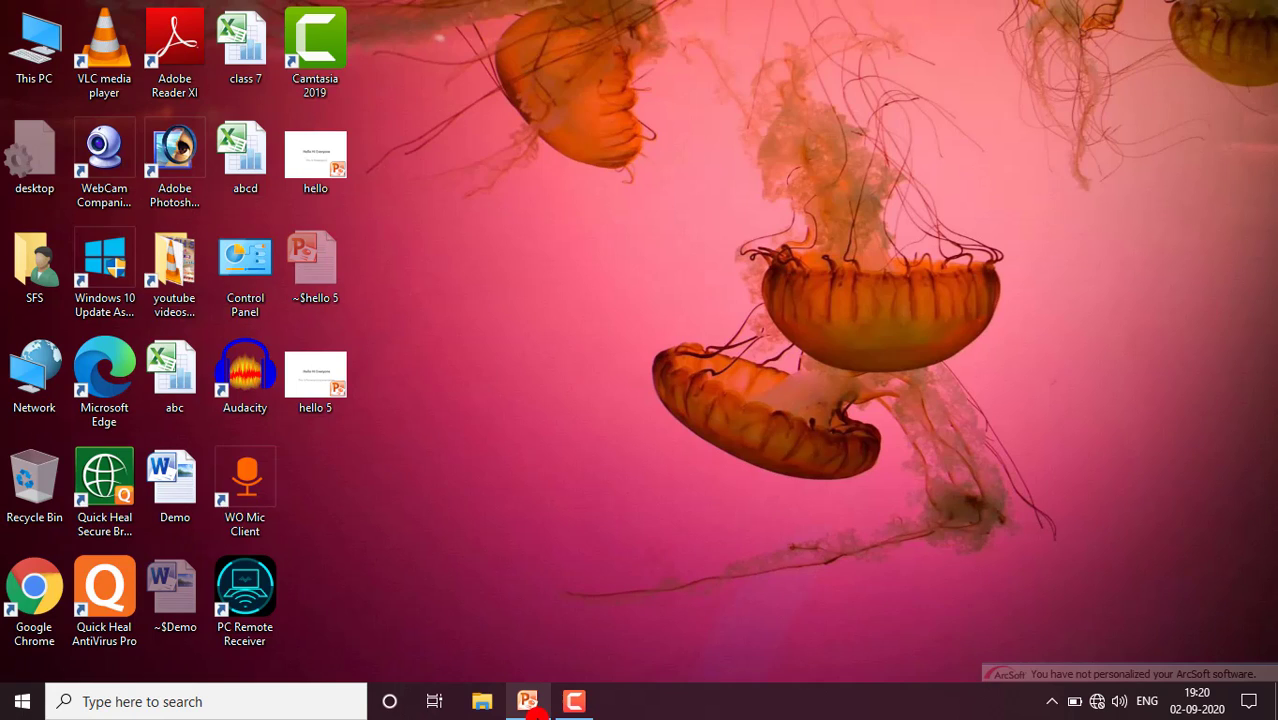
left_click(530, 703)
Cancel a new Save As and return to the File Info page for hello 5.pptx
left_click(33, 37)
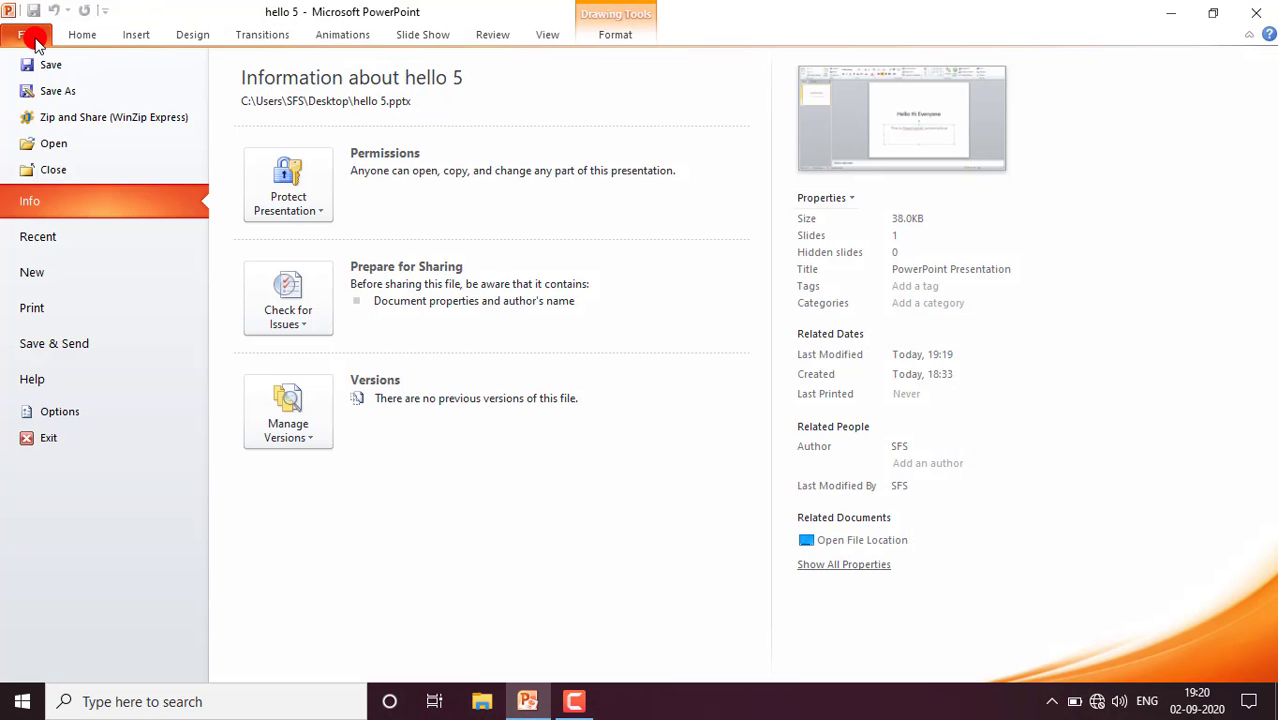
left_click(52, 90)
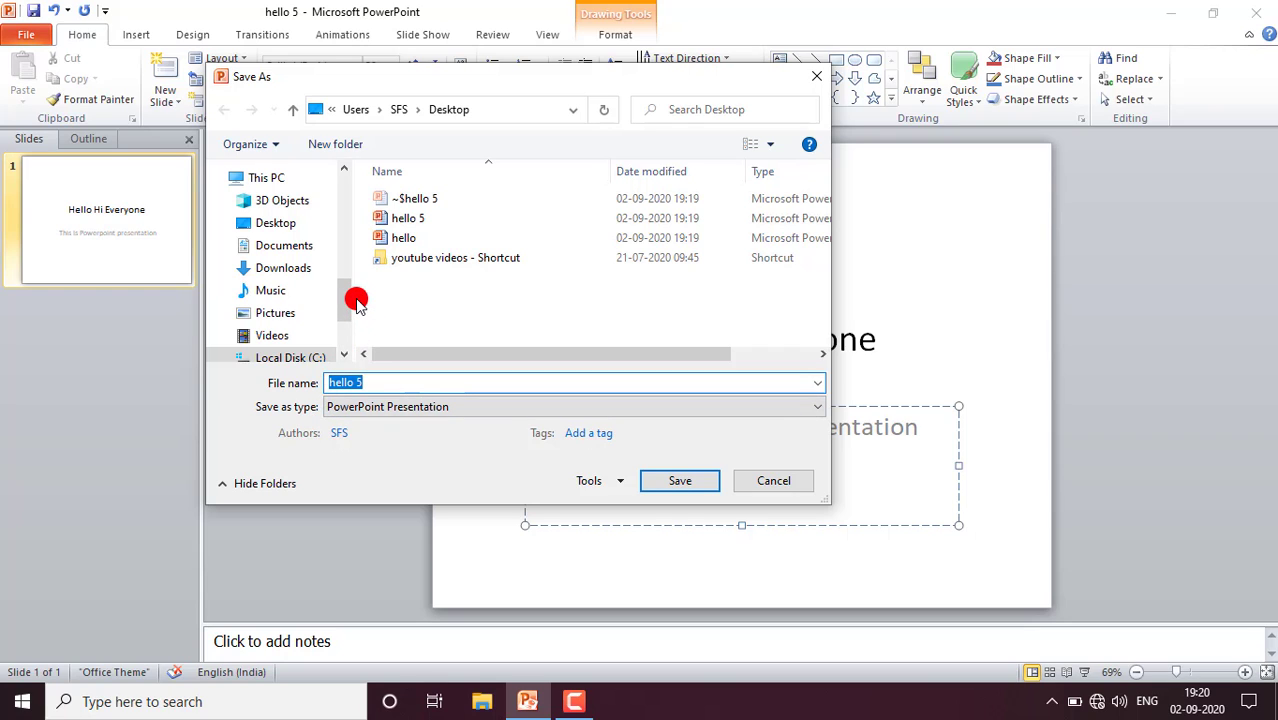
left_click_drag(349, 300, 302, 371)
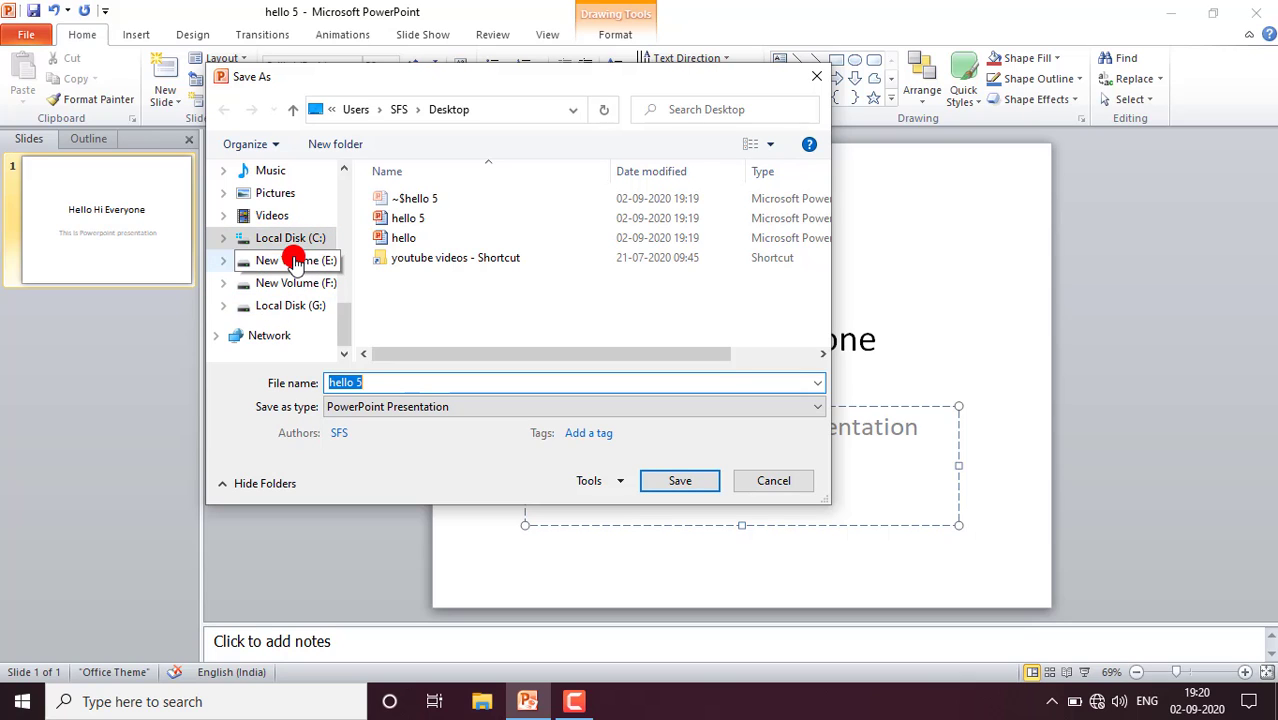
left_click(797, 480)
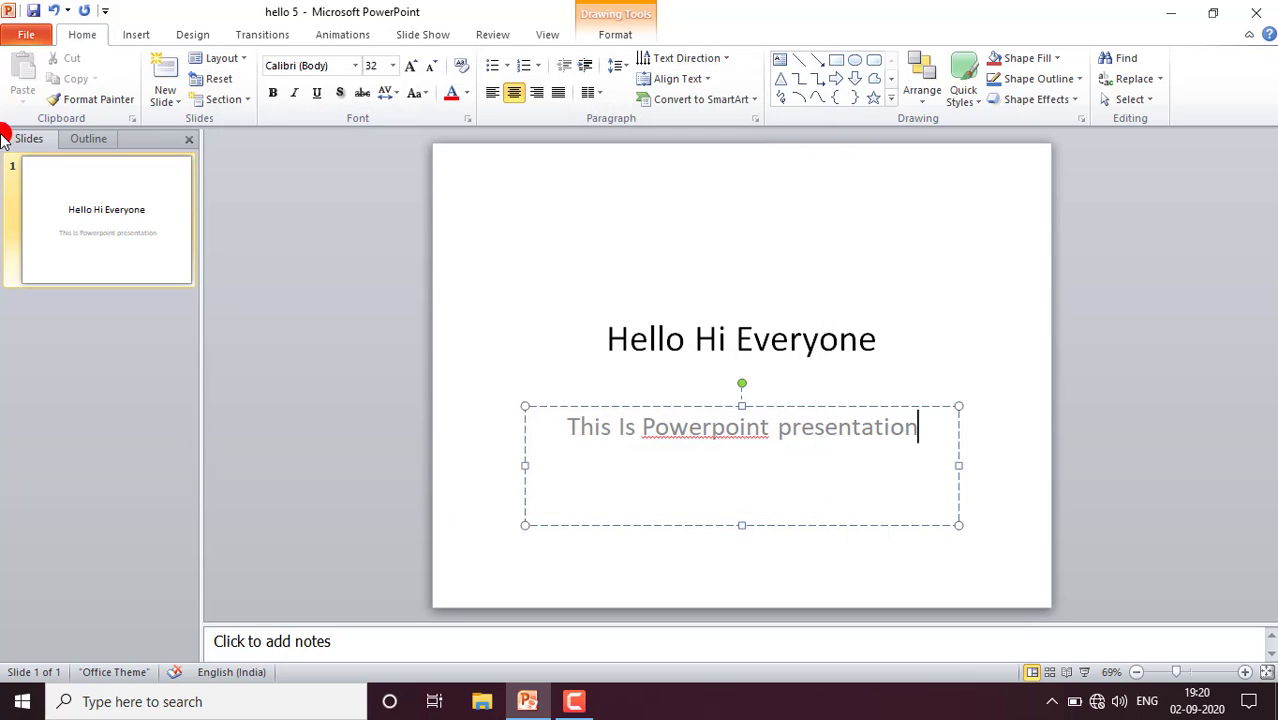
left_click(8, 34)
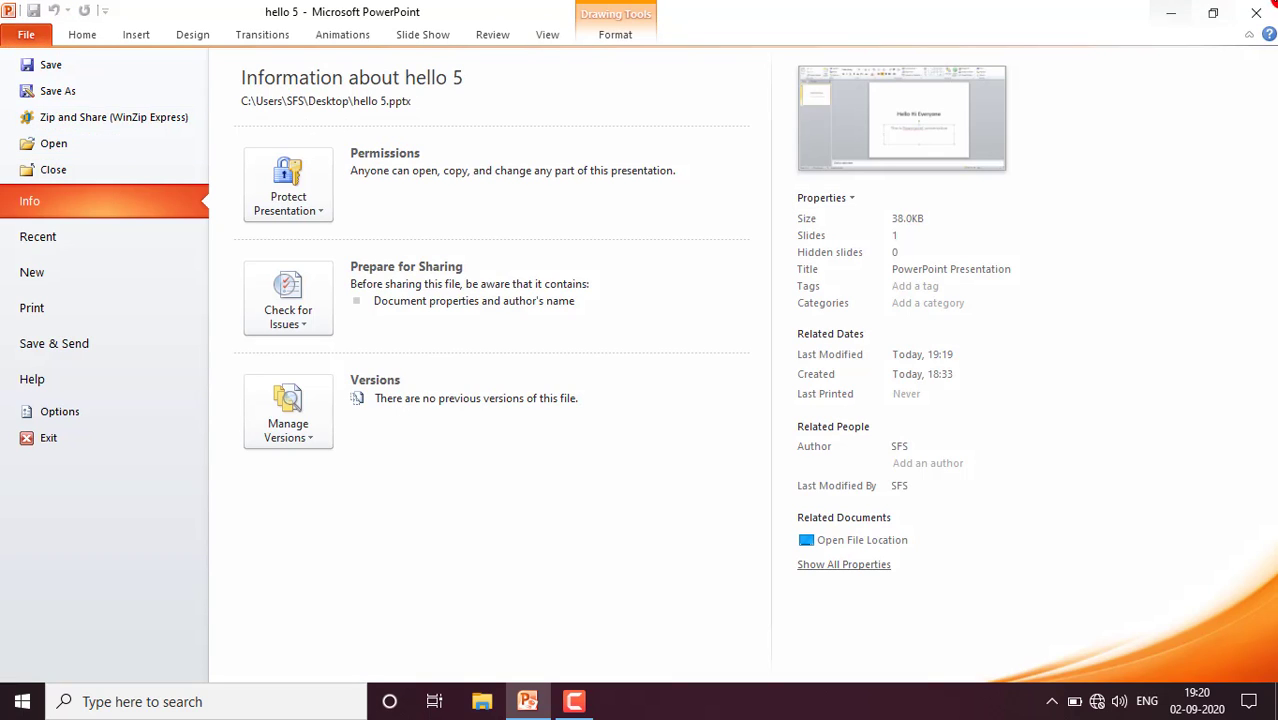
Close hello 5 and reopen hello.pptx from the Windows desktop
left_click(1256, 14)
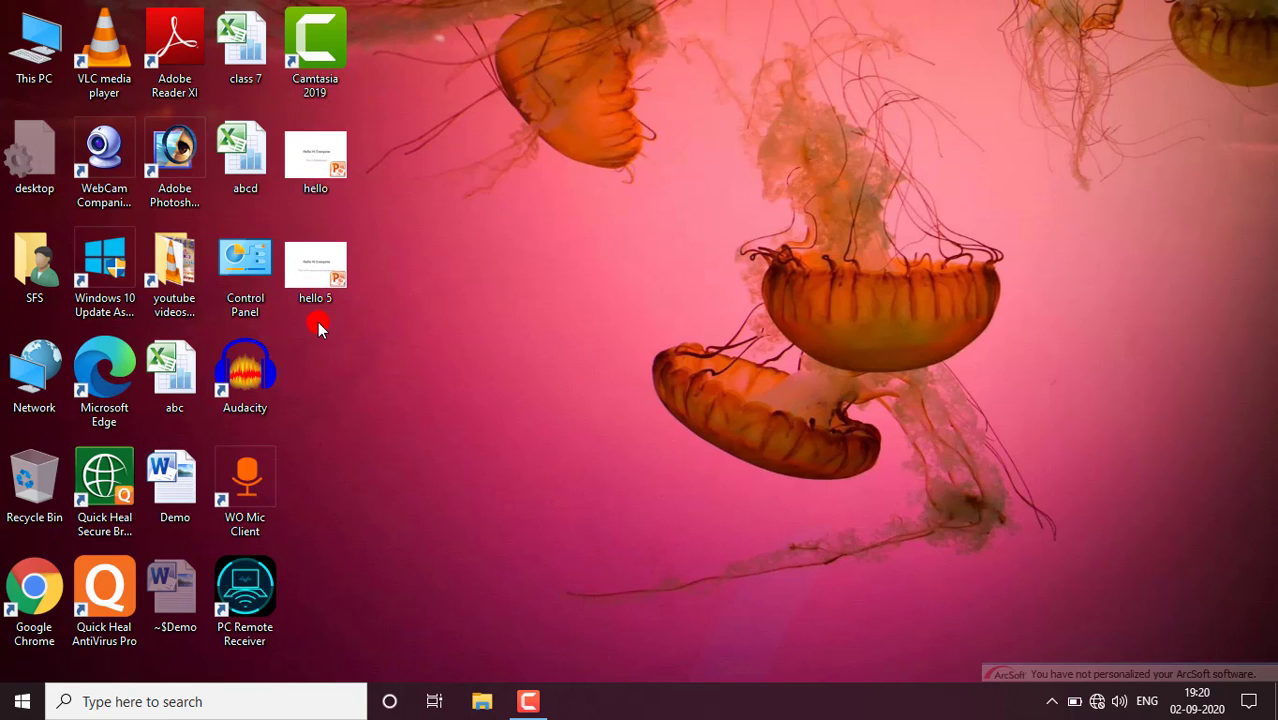
left_click(333, 150)
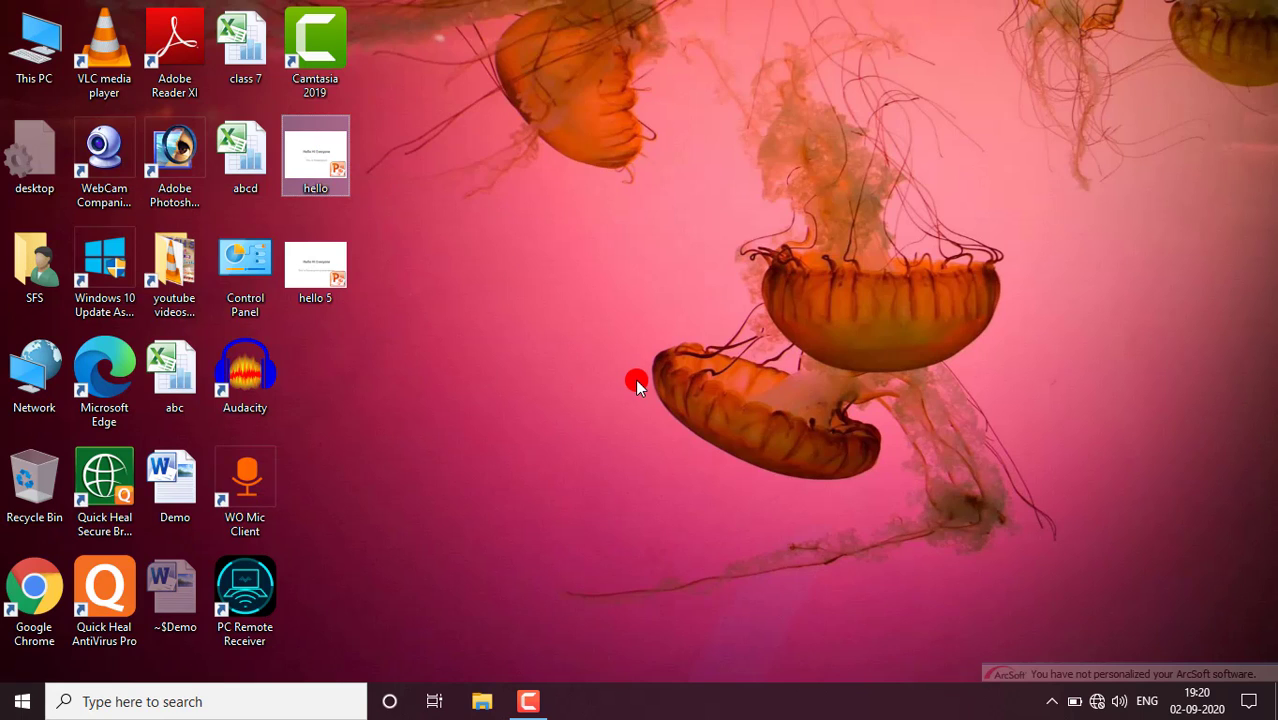
key("Return")
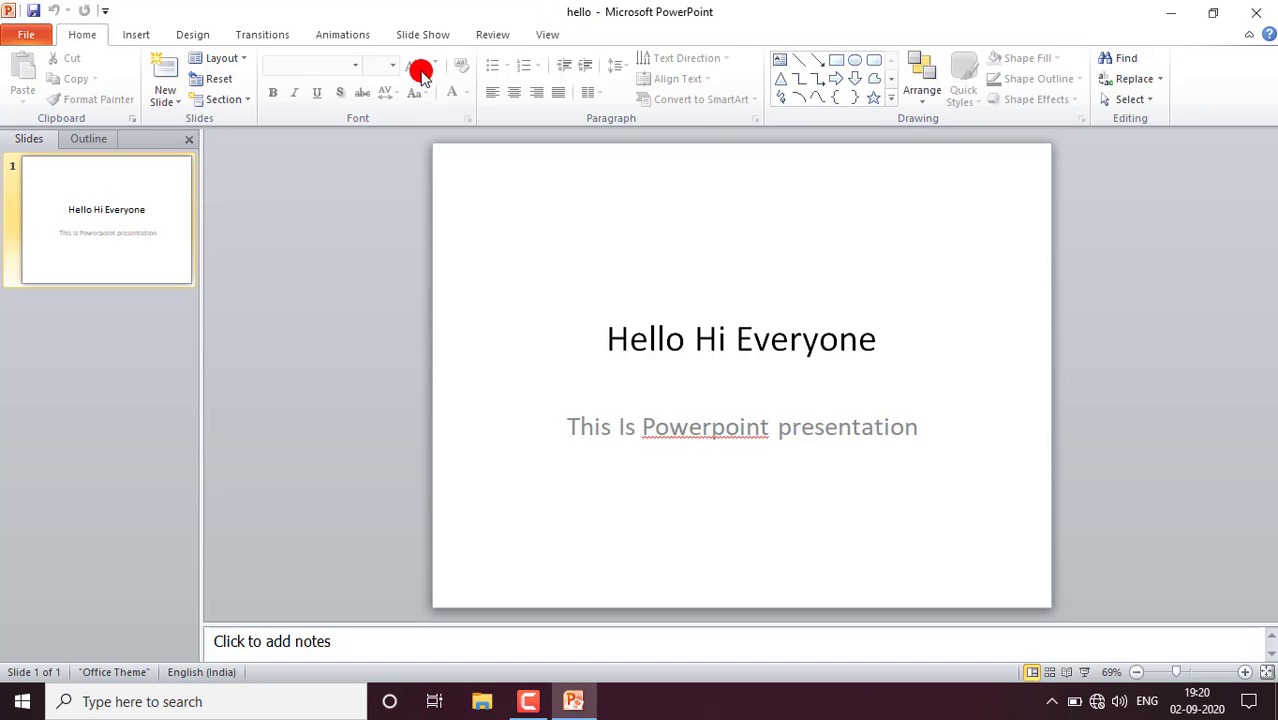
Open the 'hello 5' presentation from the Desktop folder
left_click(40, 38)
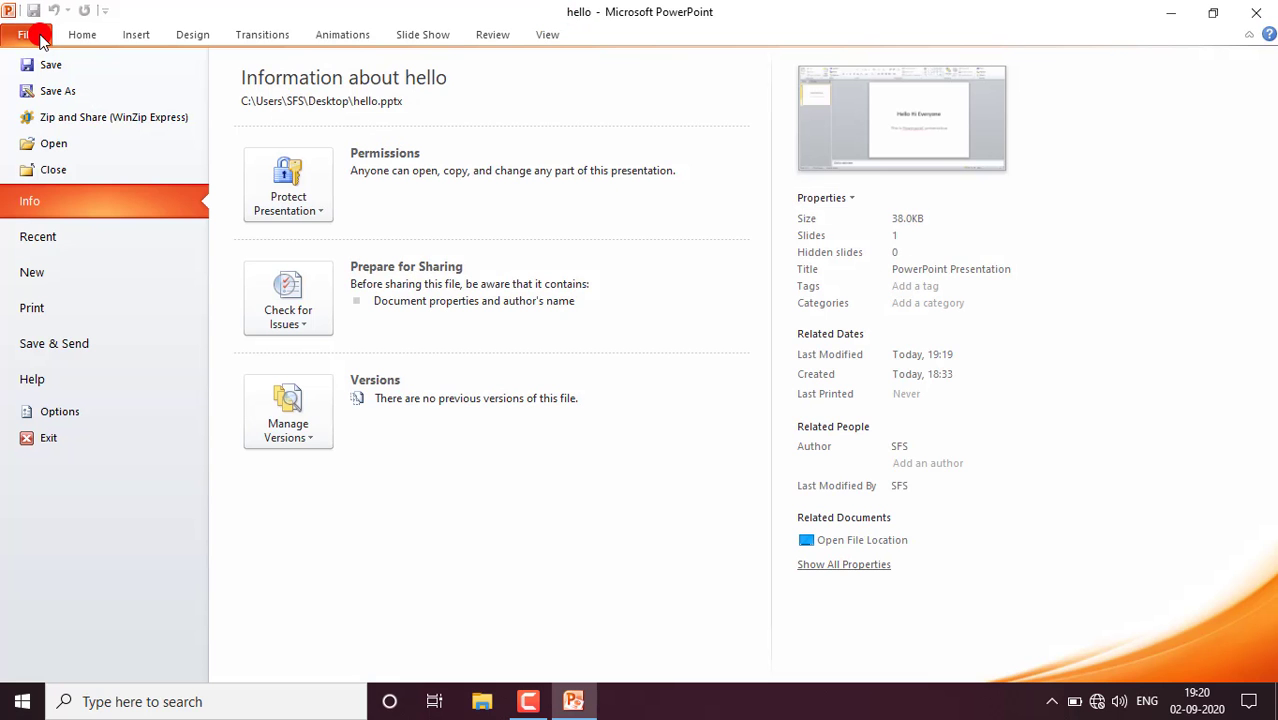
left_click(89, 146)
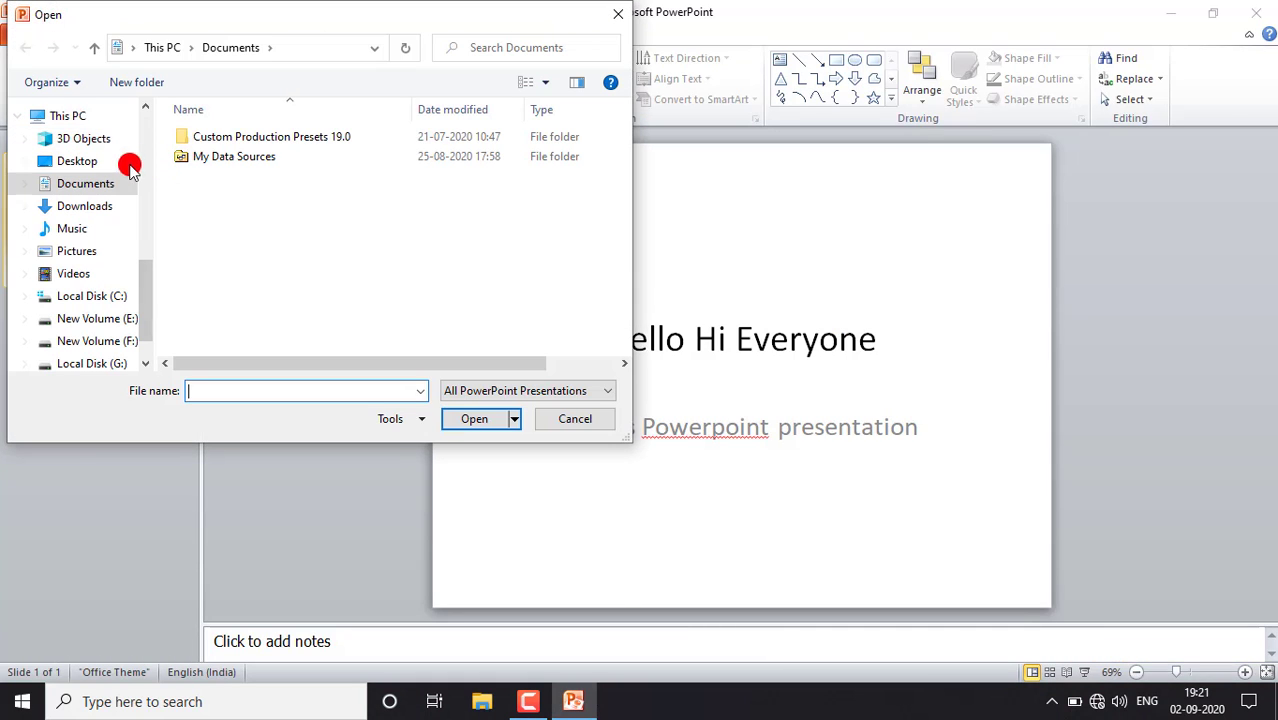
left_click(87, 165)
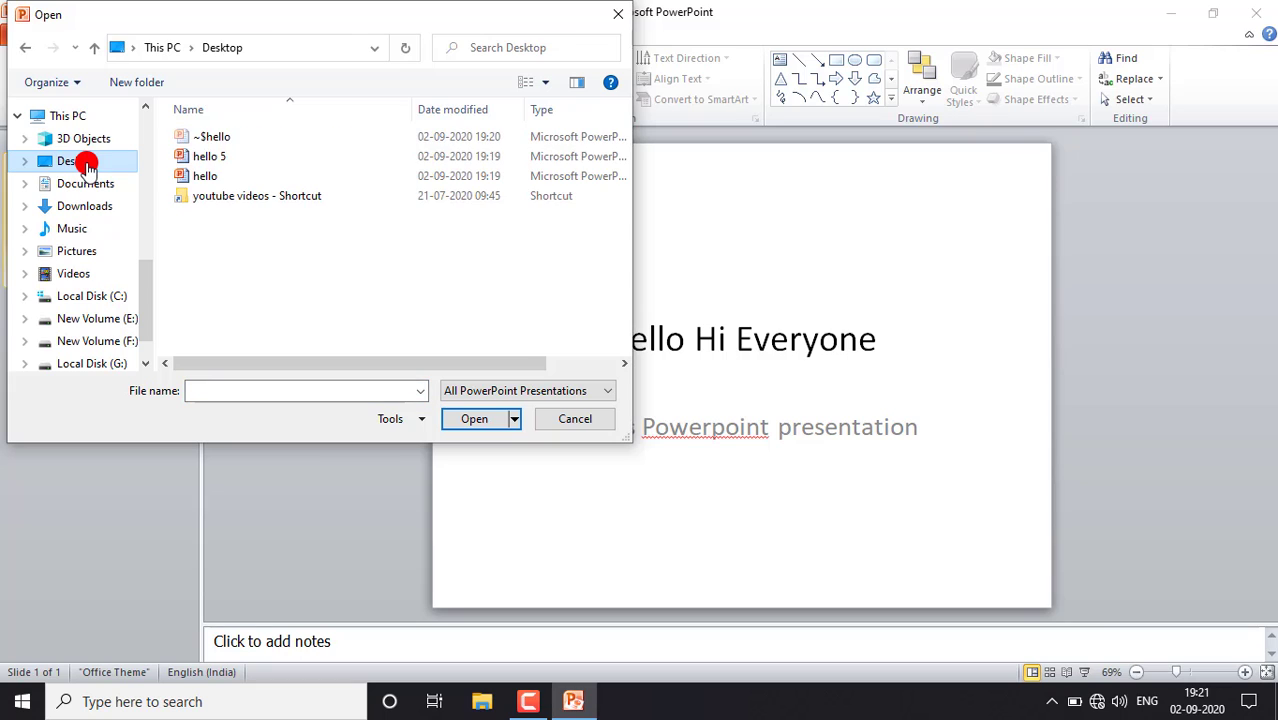
left_click(251, 158)
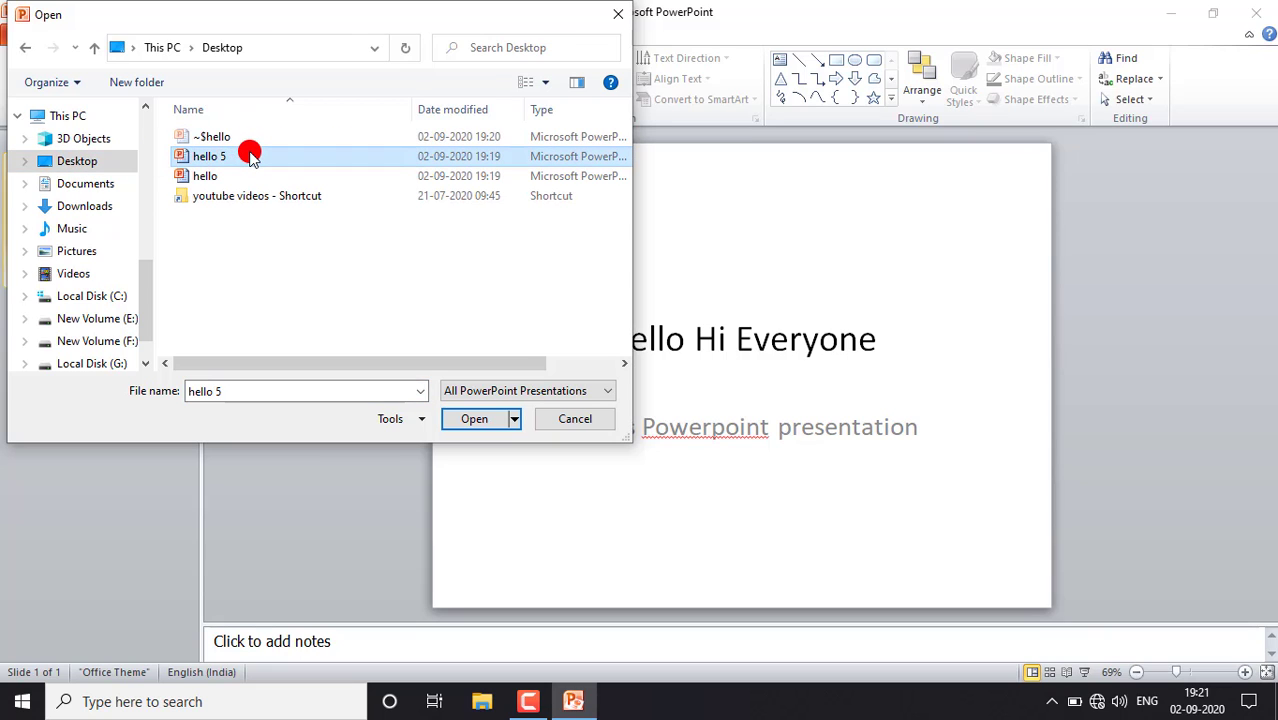
left_click(476, 419)
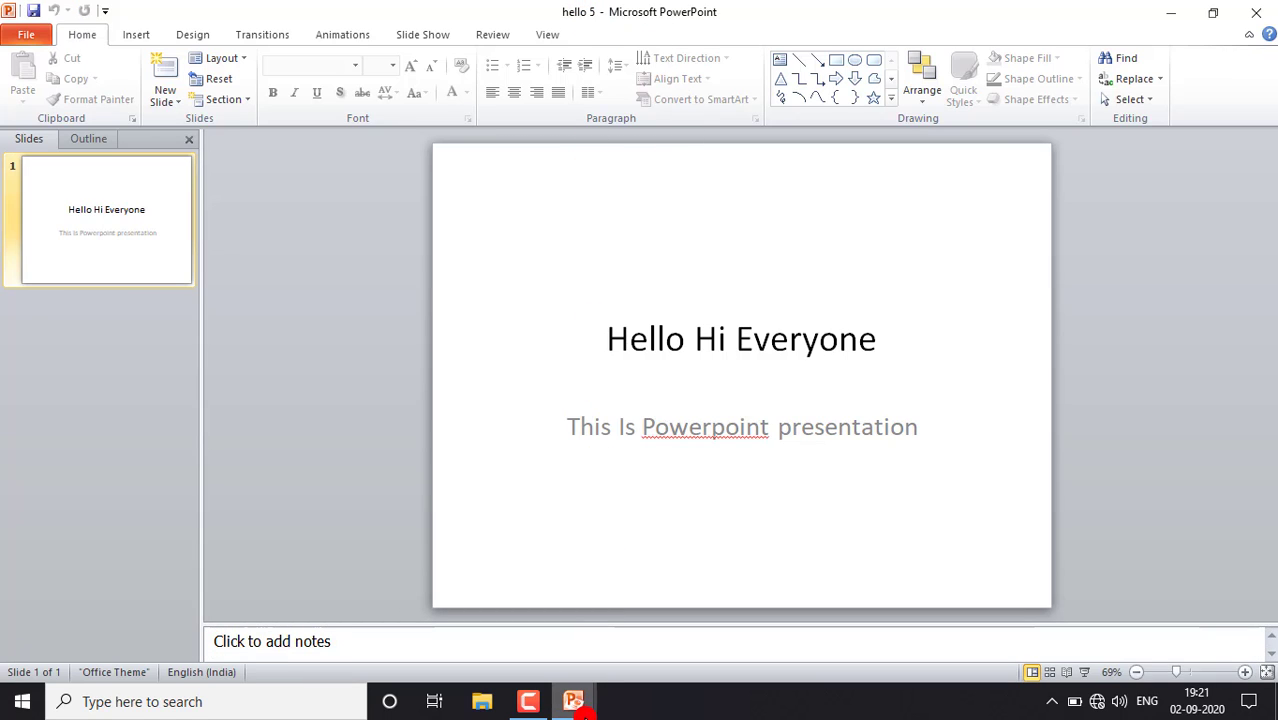
Close the hello presentation from its File menu, leaving hello 5 open on its Info page
mouse_move(576, 705)
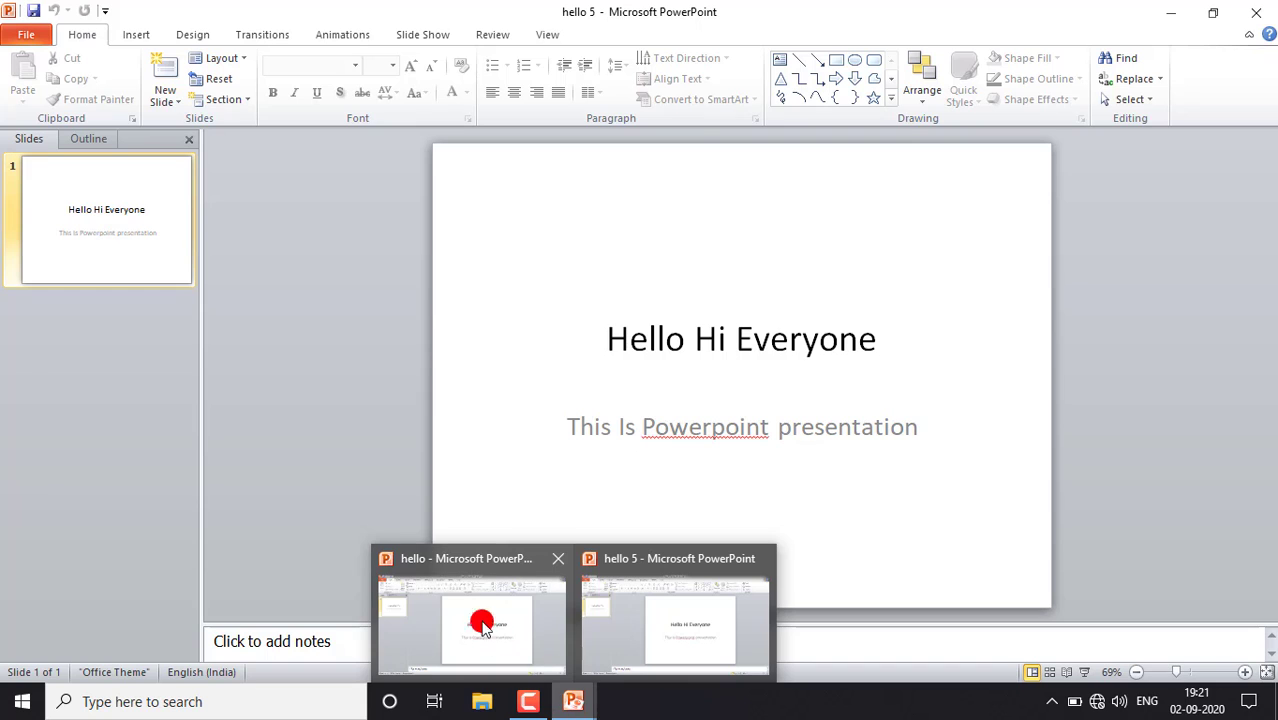
mouse_move(430, 572)
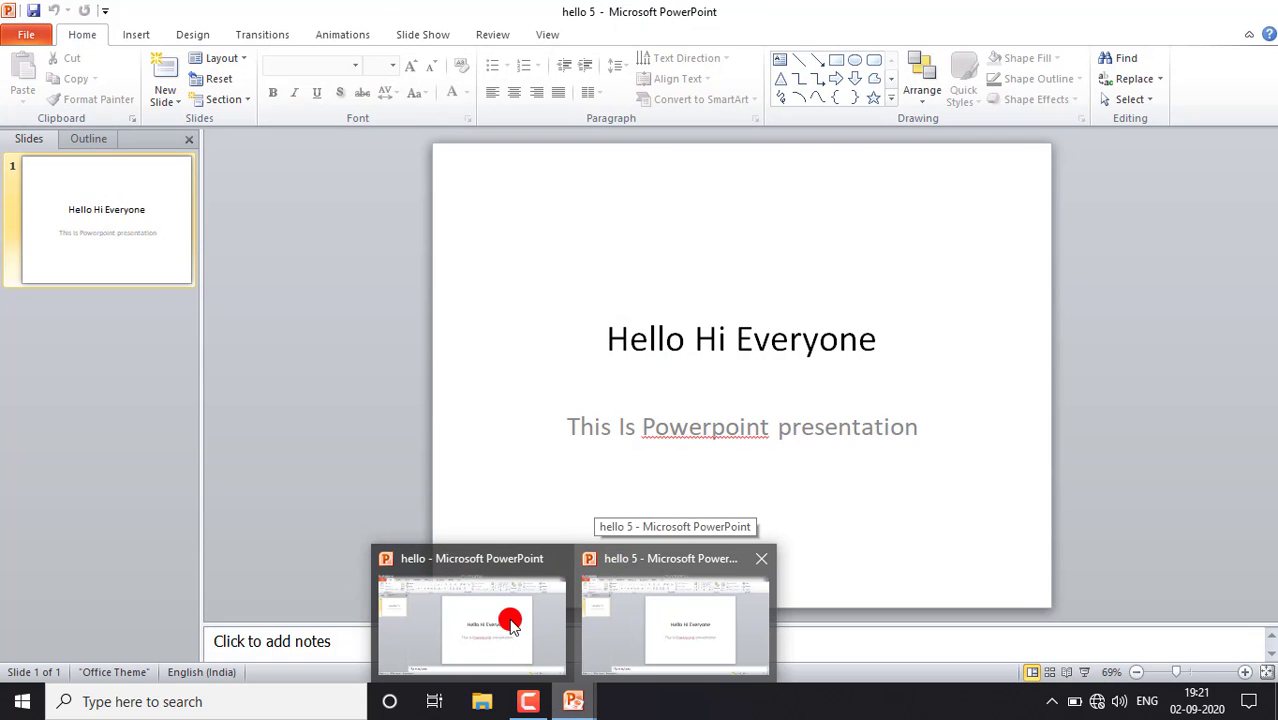
left_click(511, 624)
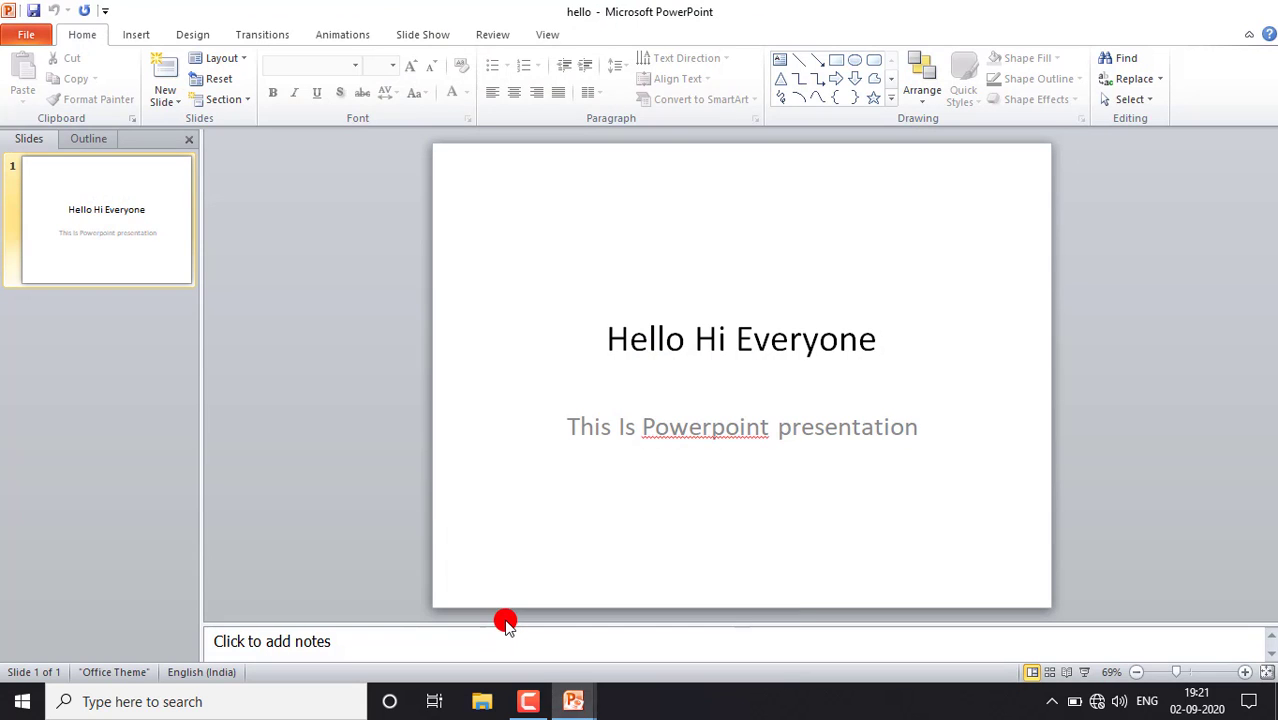
left_click(22, 35)
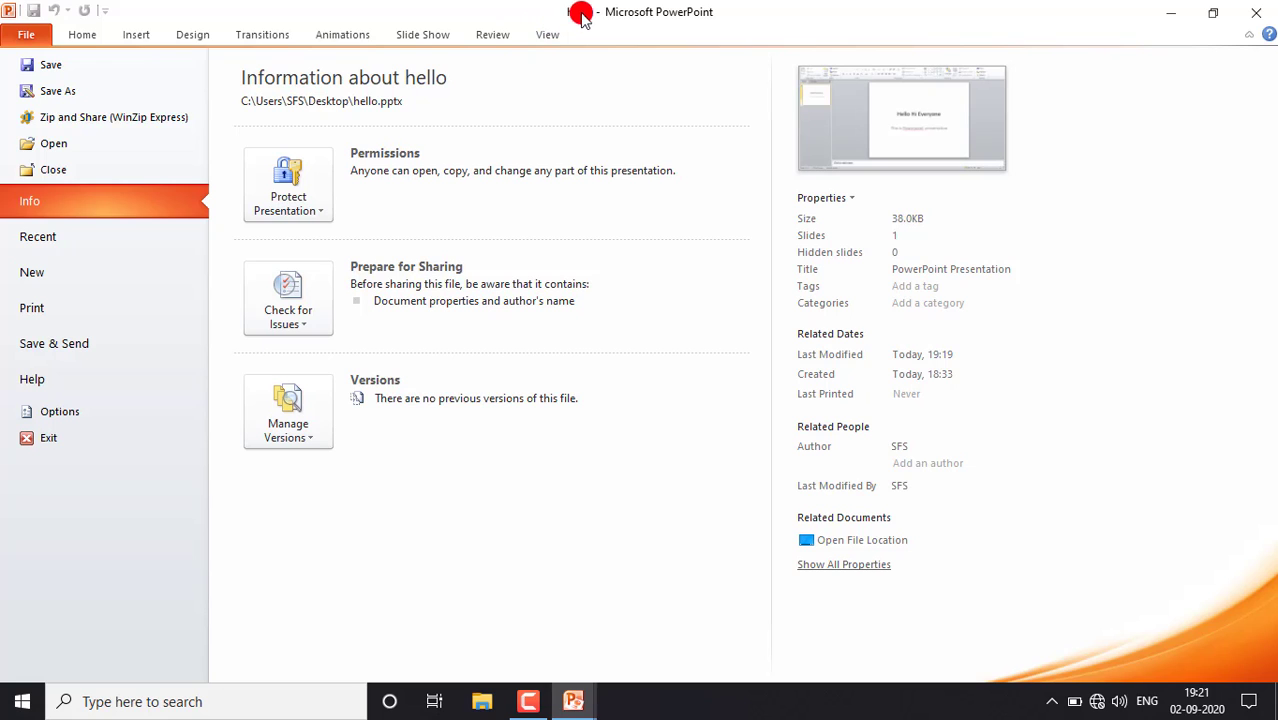
left_click(60, 168)
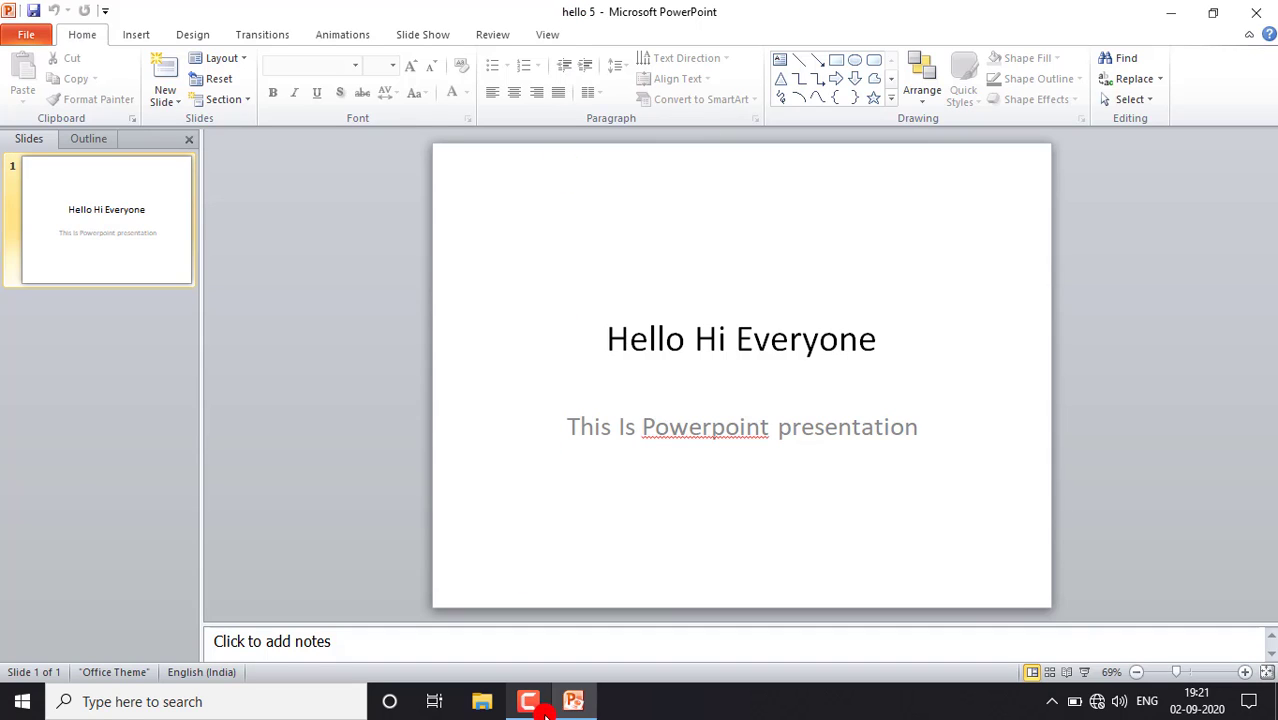
mouse_move(583, 705)
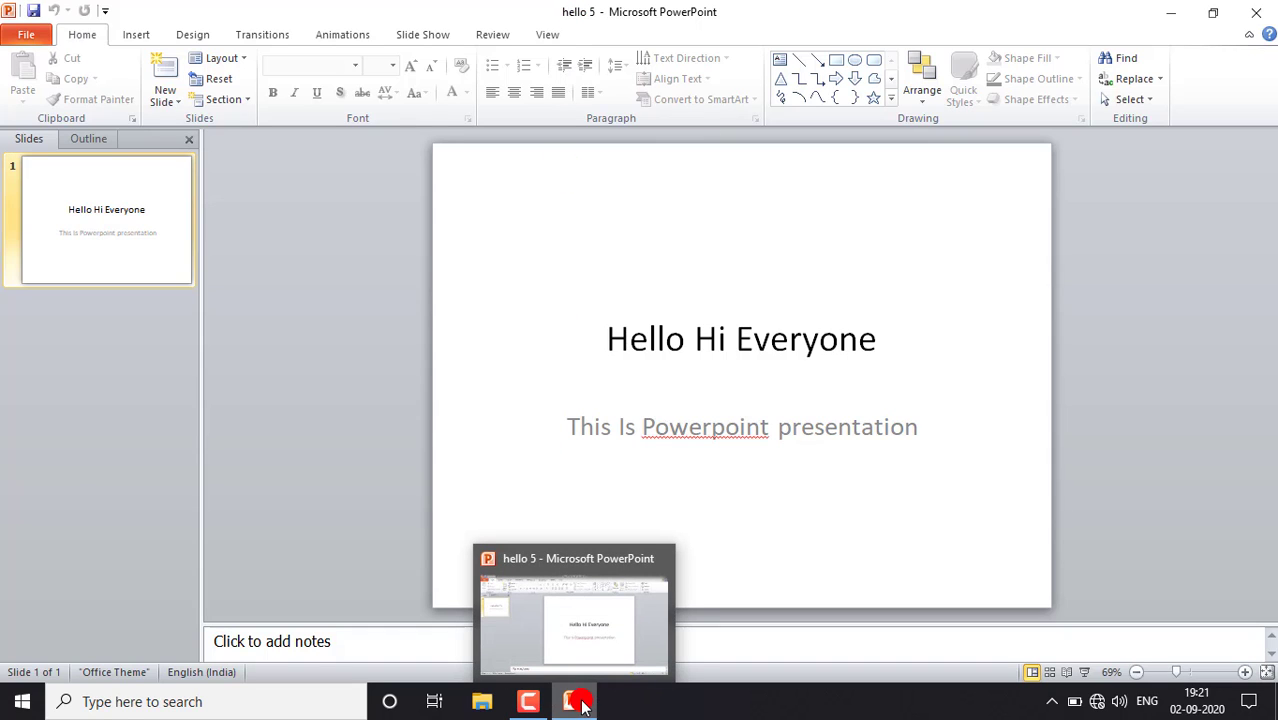
left_click(26, 34)
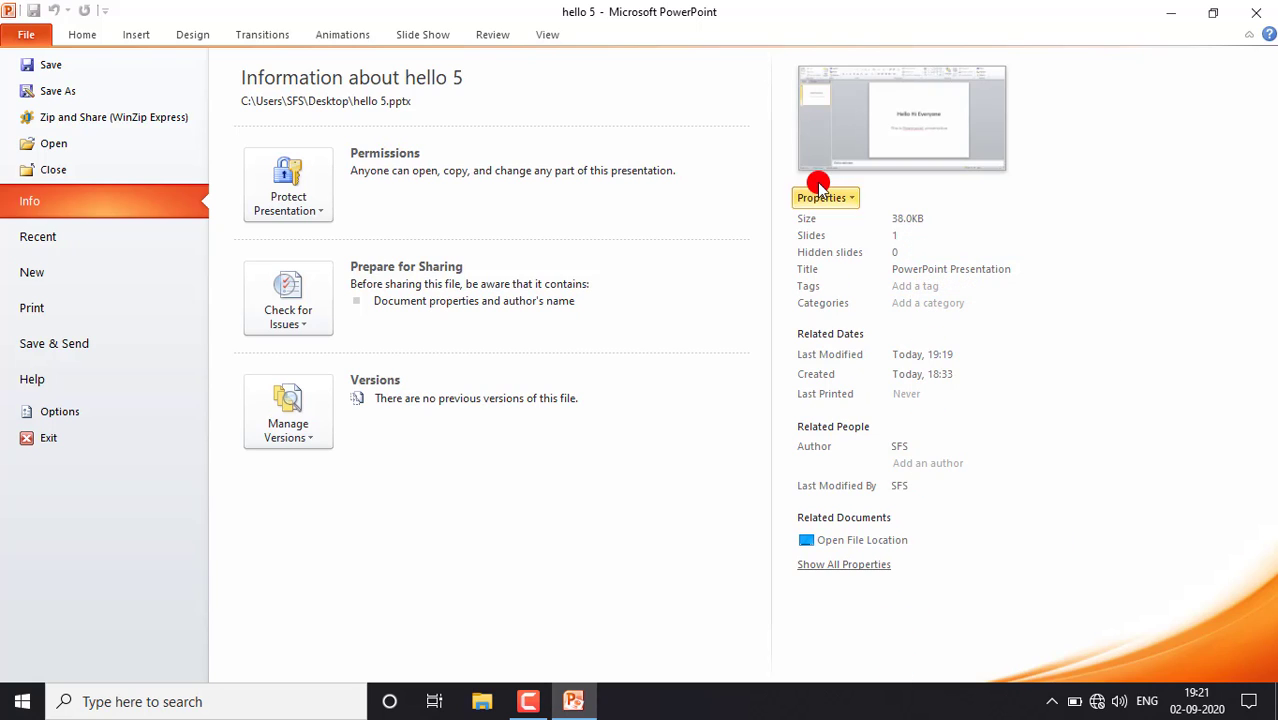
Browse the Recent presentations list, then show the New page's templates and themes
left_click(47, 238)
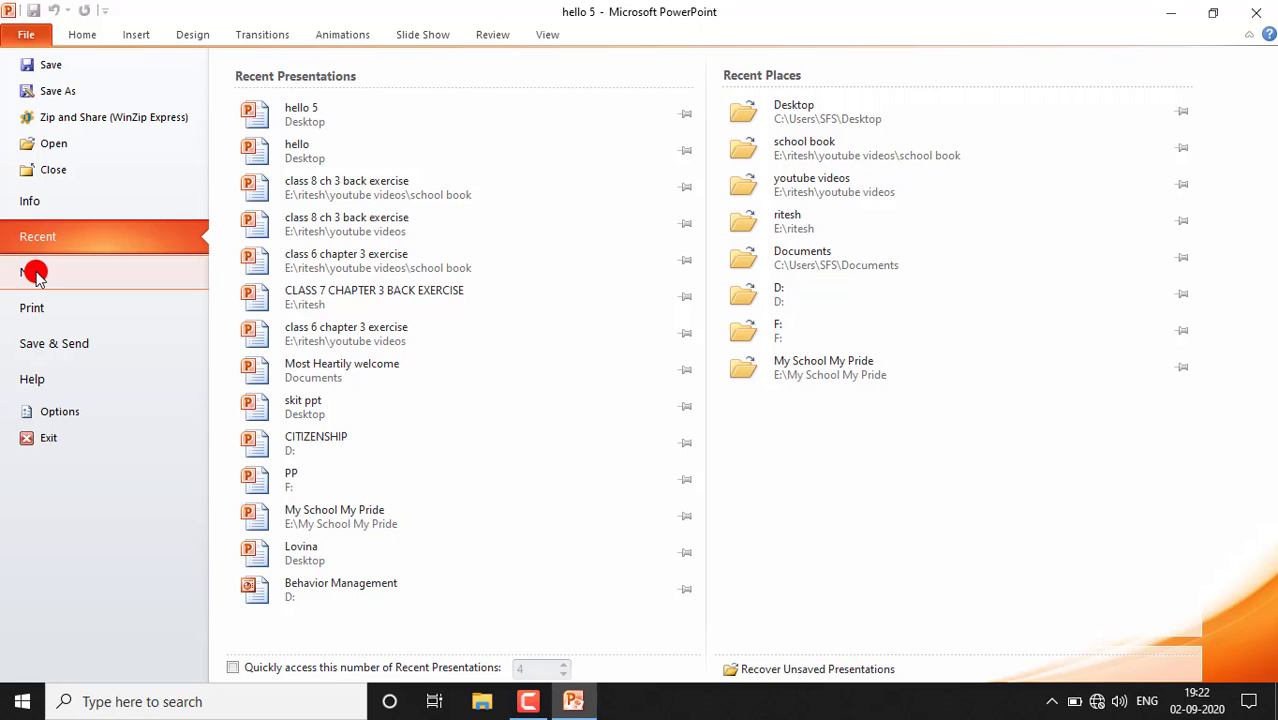
left_click(114, 276)
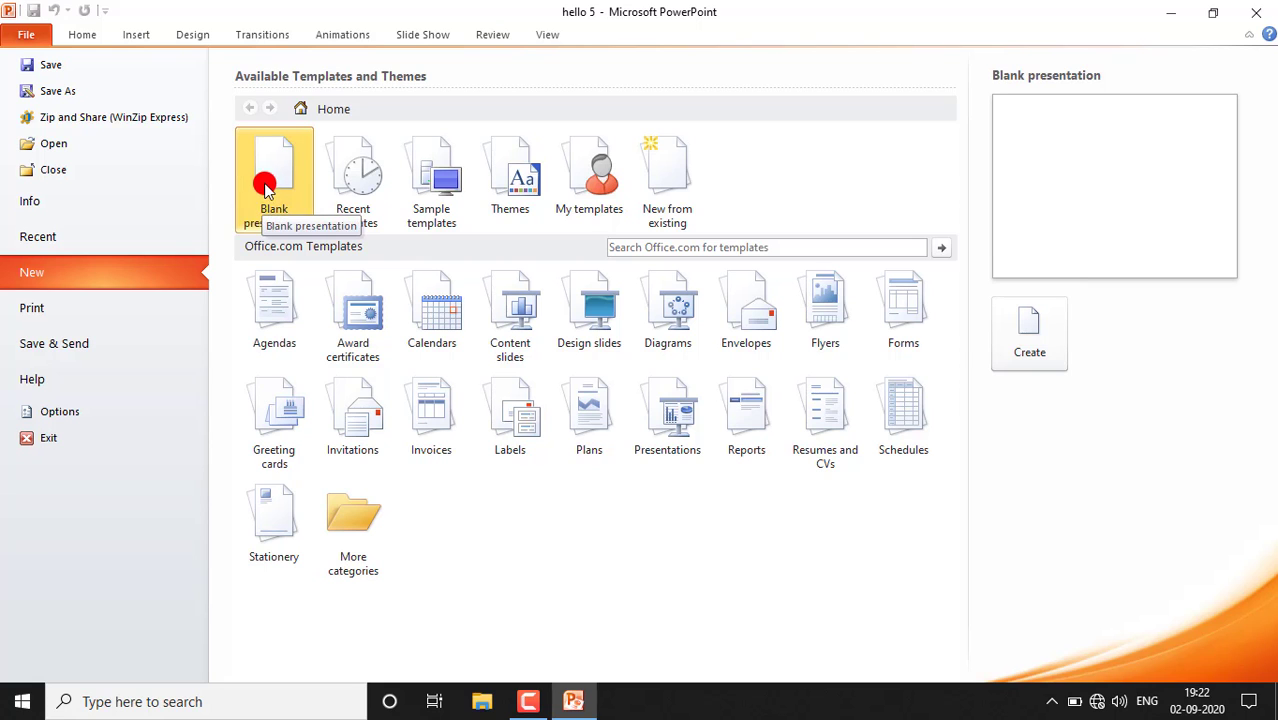
Create a blank Presentation1, close it, and return to hello 5's File Info page
left_click(1032, 323)
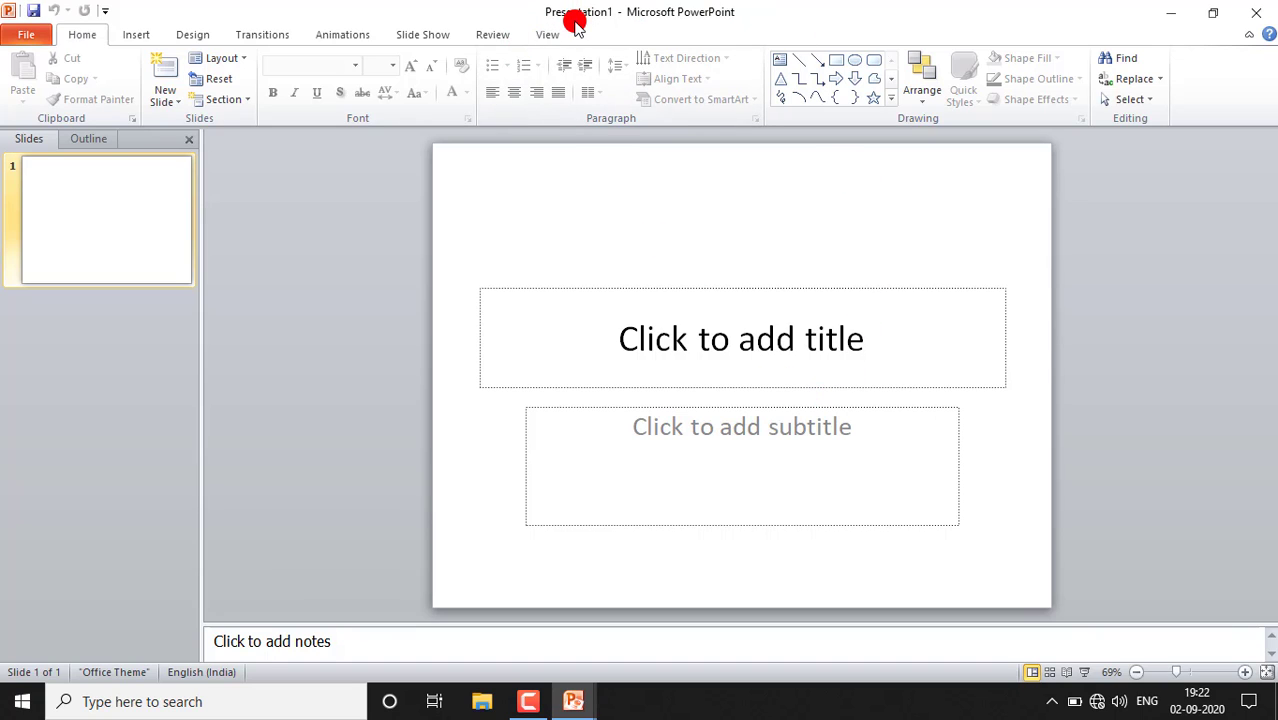
mouse_move(580, 704)
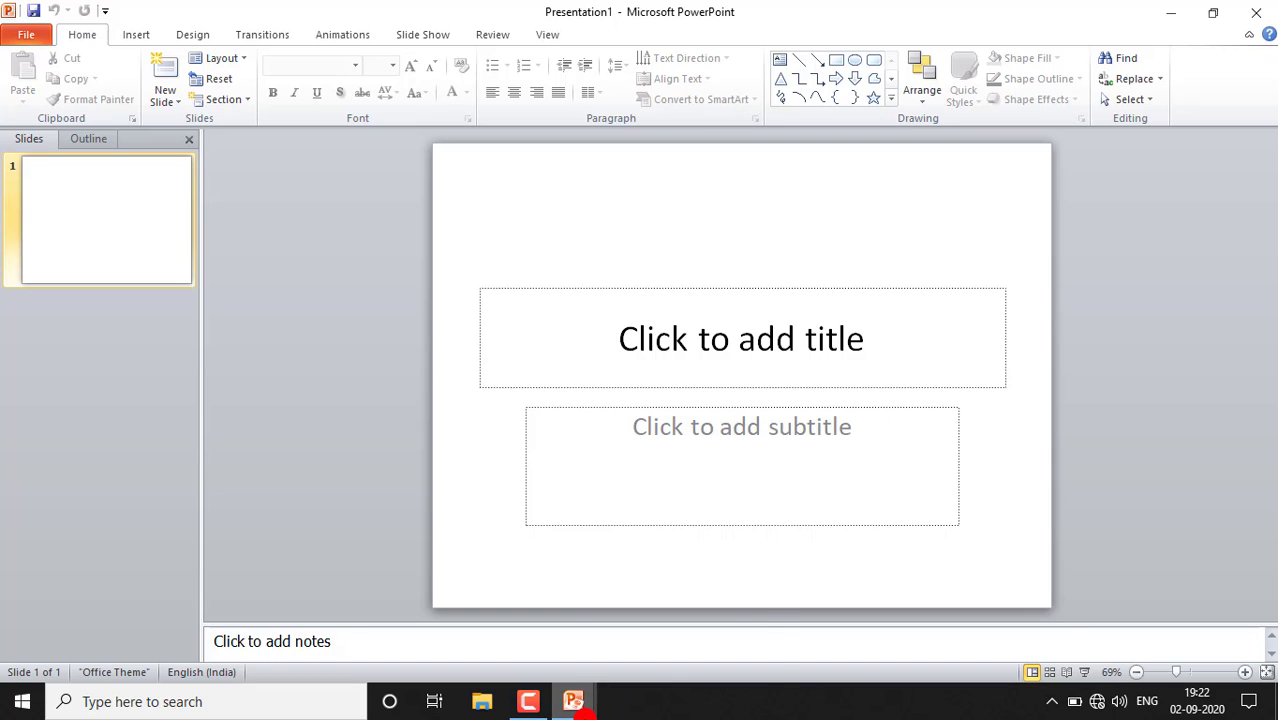
left_click(767, 556)
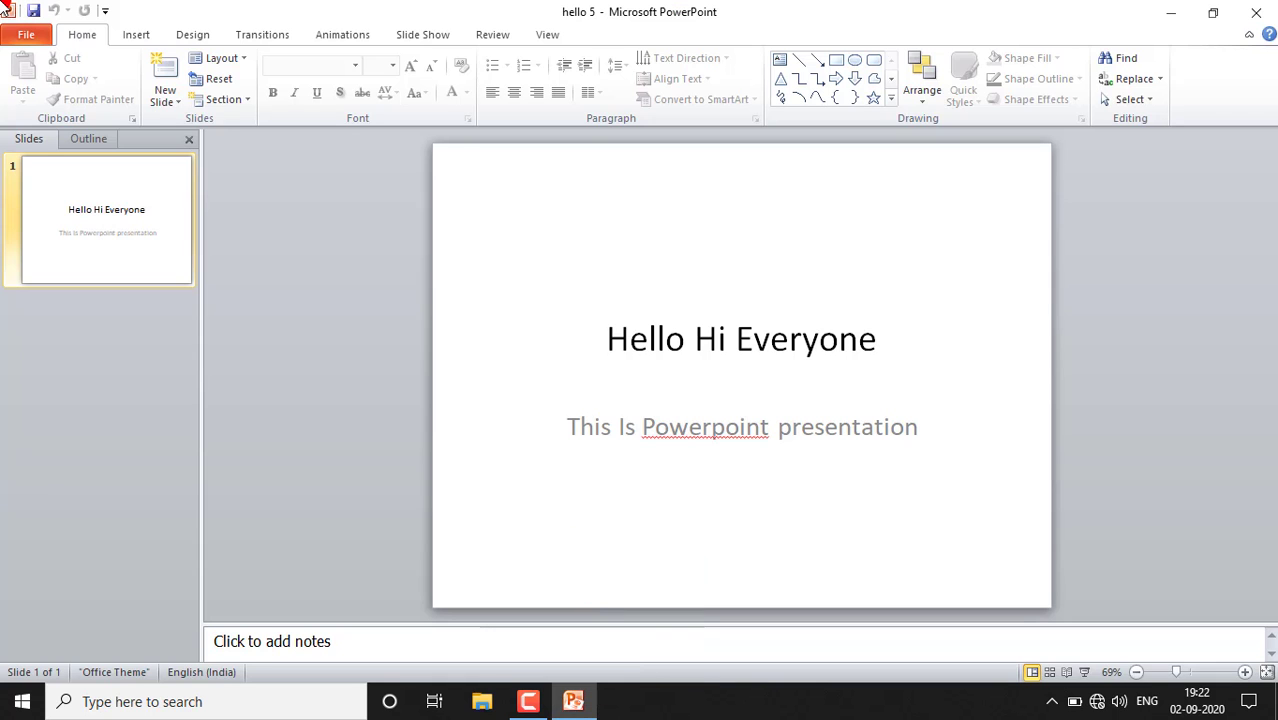
left_click(25, 33)
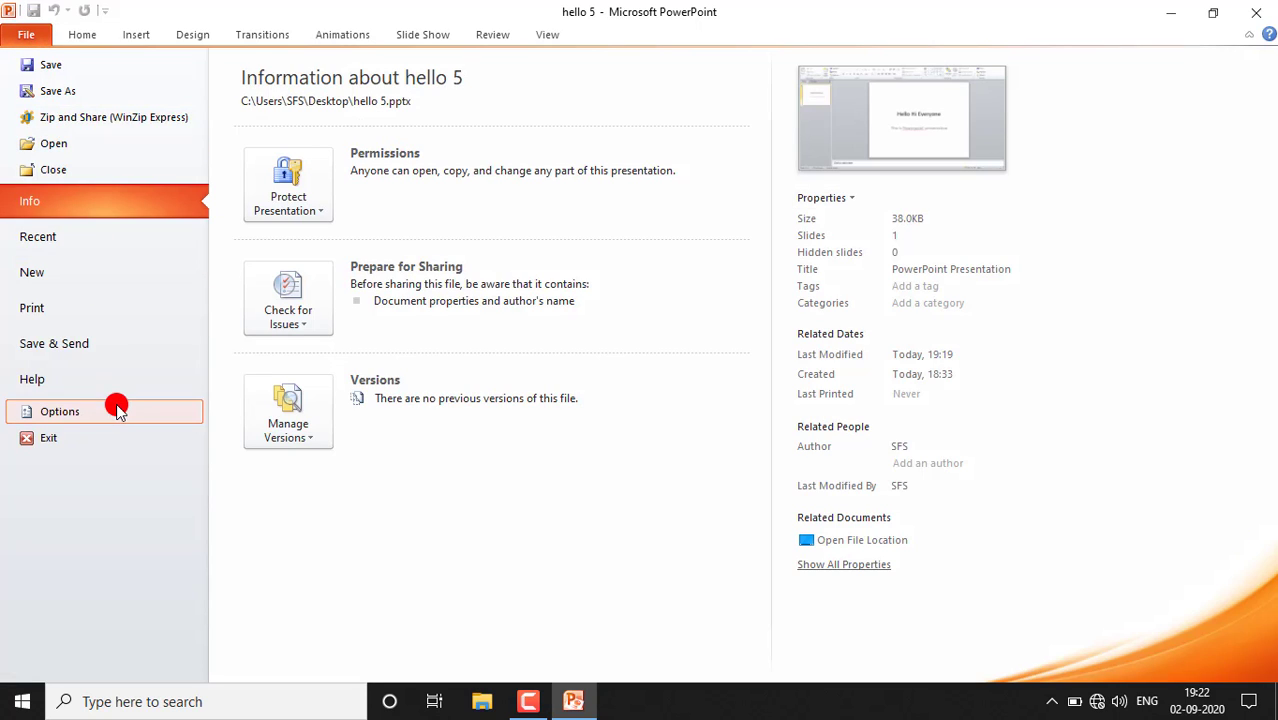
Open the Print page for hello 5 and select Microsoft XPS Document Writer as printer
left_click(75, 313)
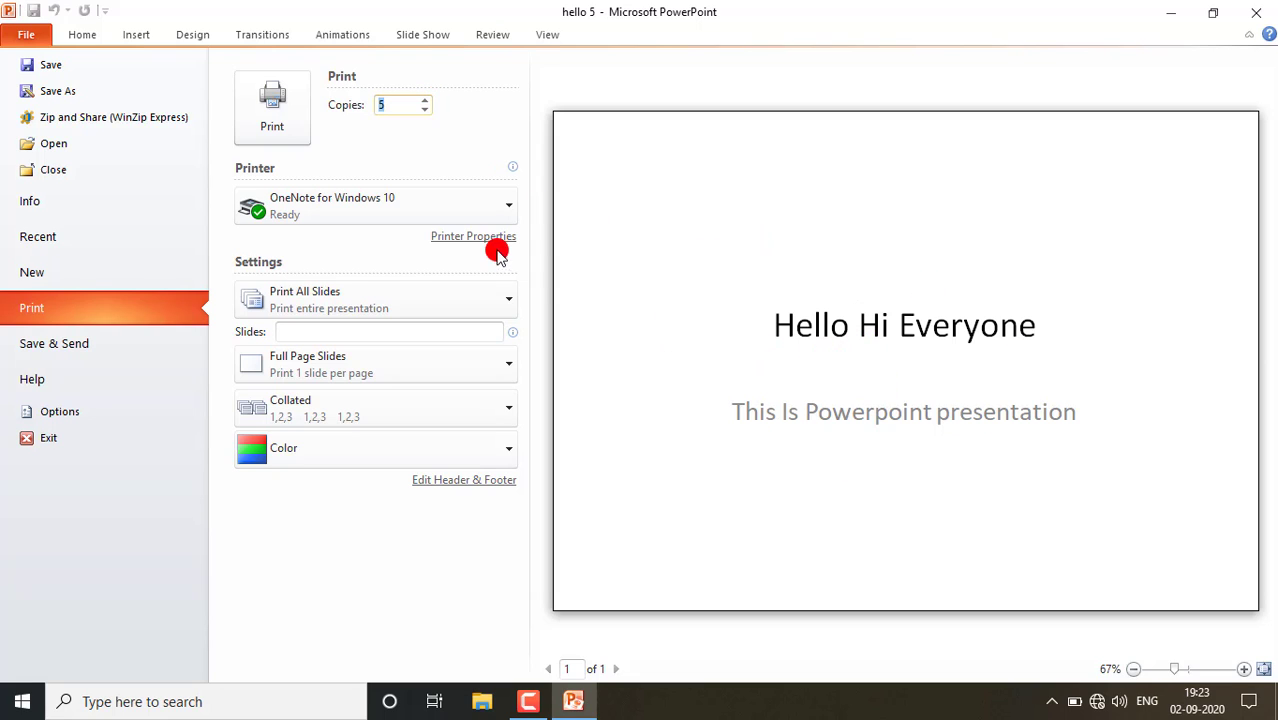
left_click(357, 200)
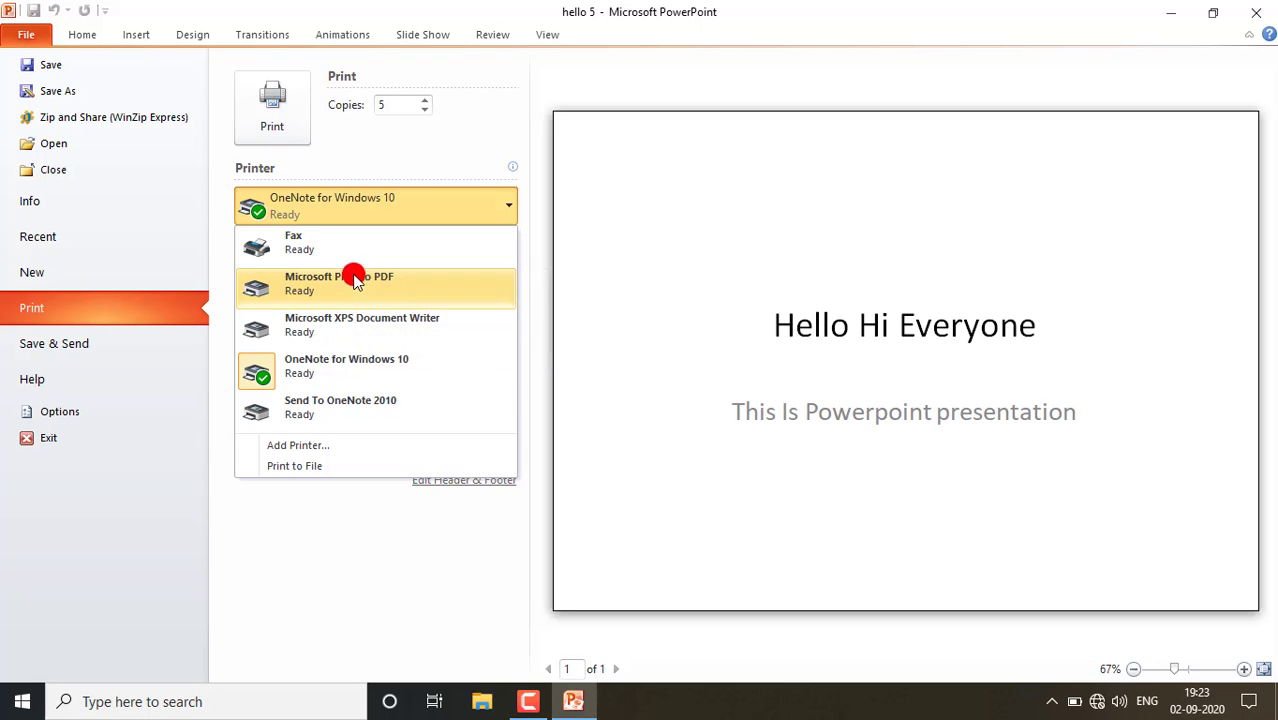
left_click(365, 330)
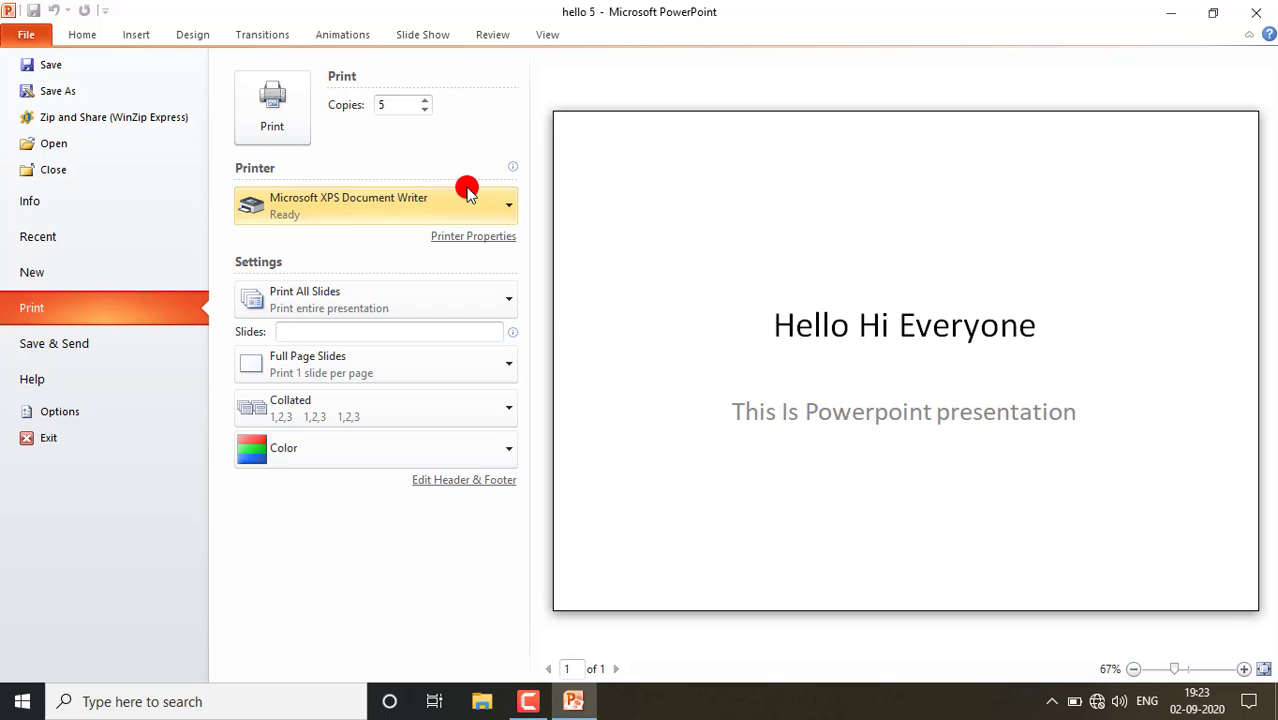
Choose Custom Range for the slides to print and enter 1-5
left_click(376, 304)
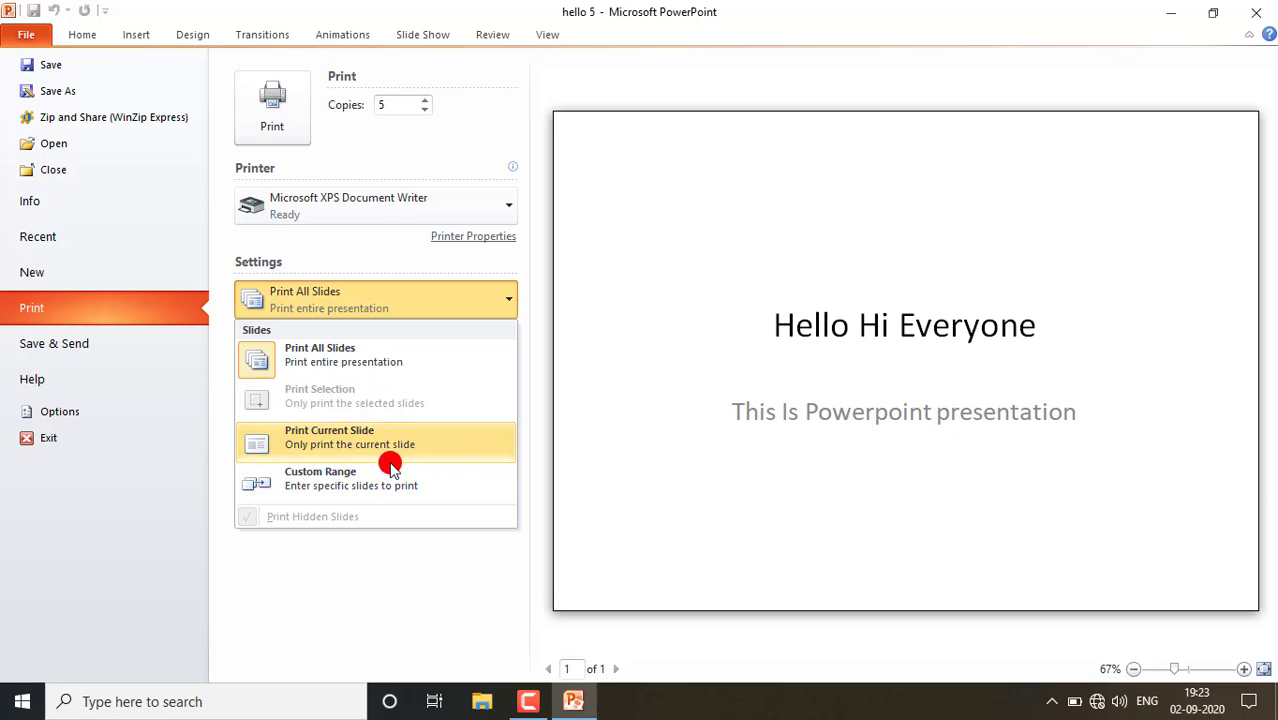
left_click(343, 479)
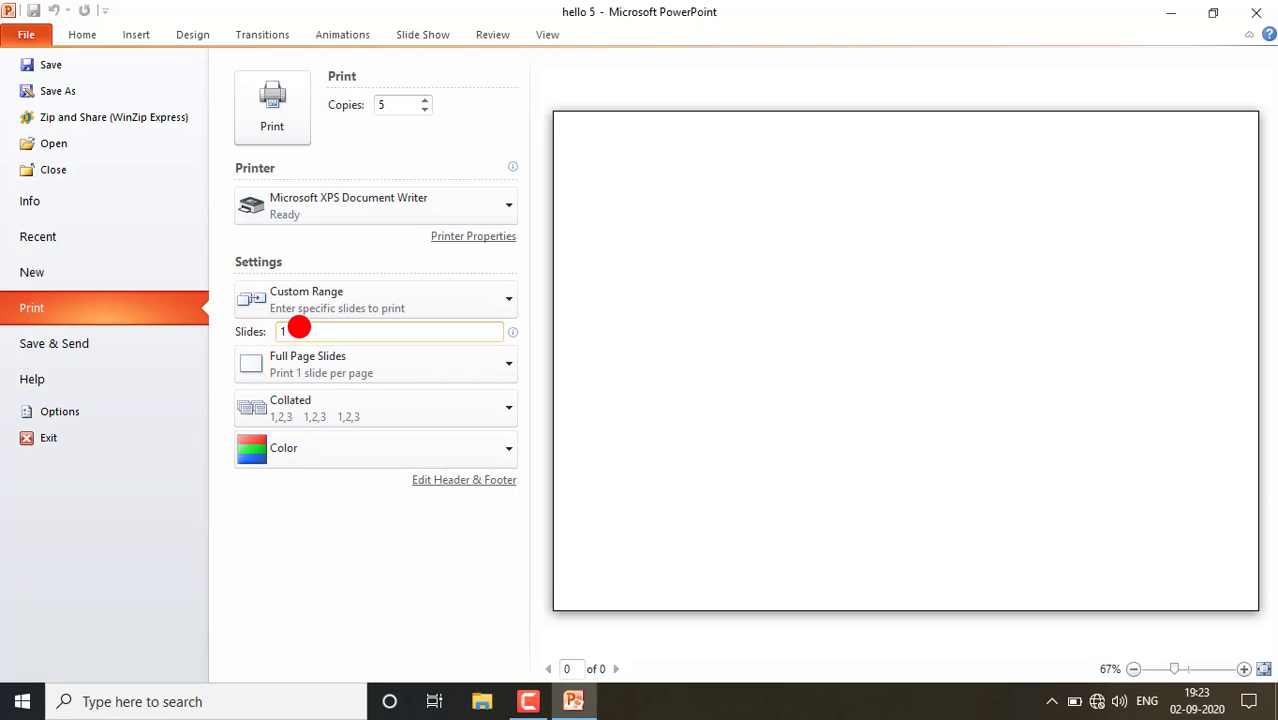
type("1-5")
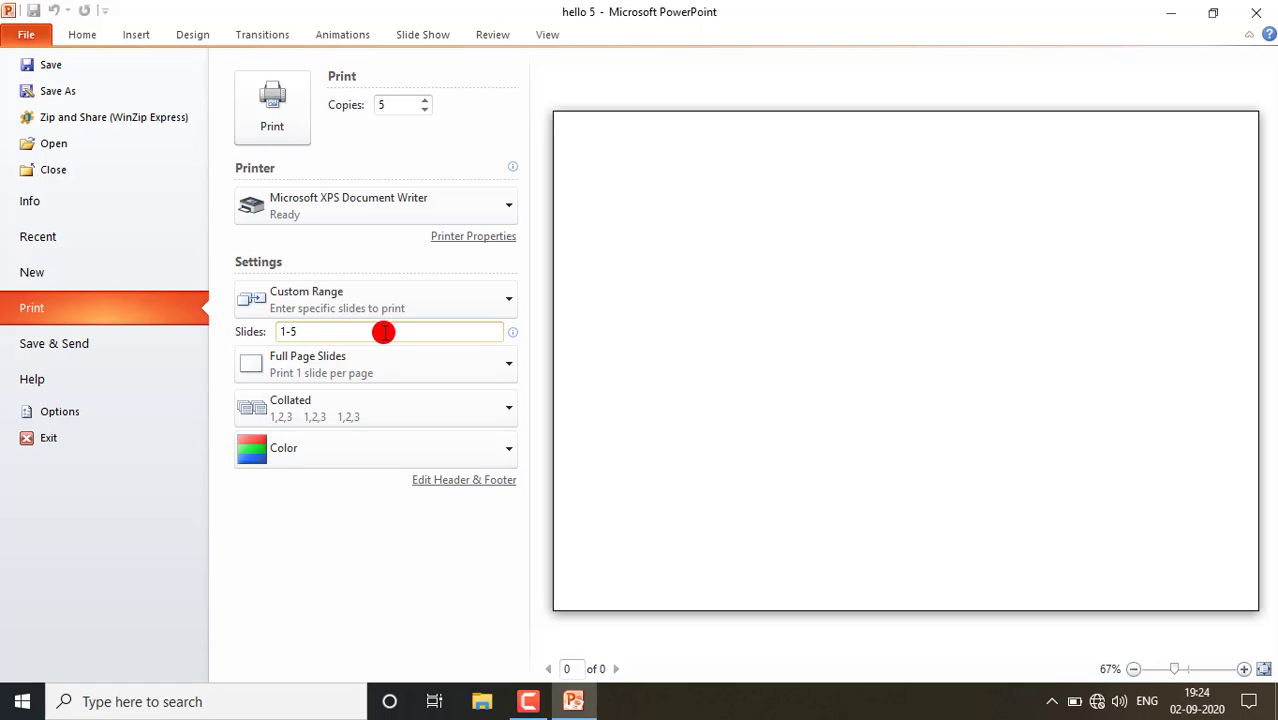